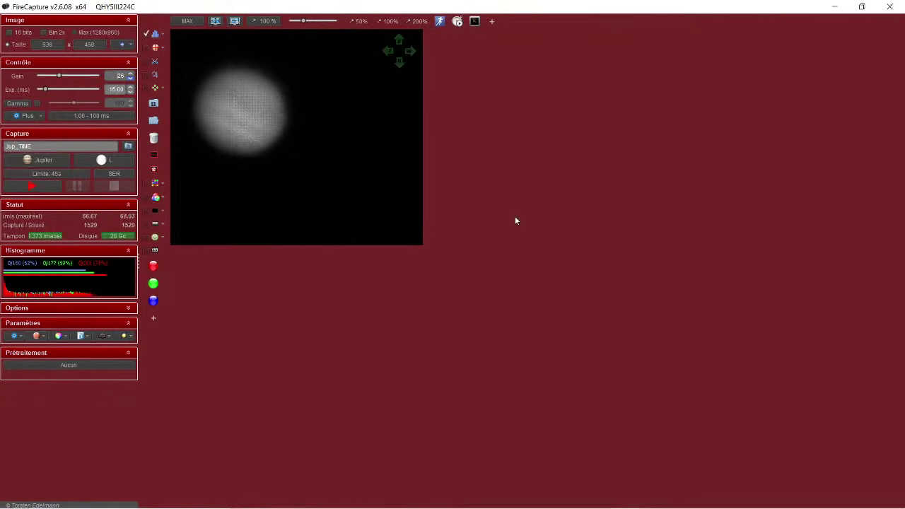
Browse the Sun capture folder and the 4To Astro planétaire (E:) drive in File Explorer, and return to FireCapture
{"action": "key", "text": "alt+Tab"}
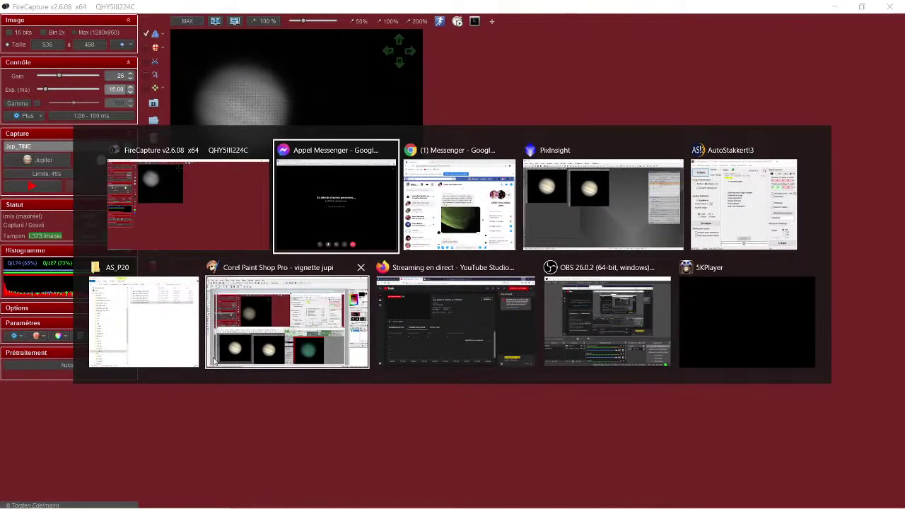
{"action": "left_click", "coordinate": [141, 322]}
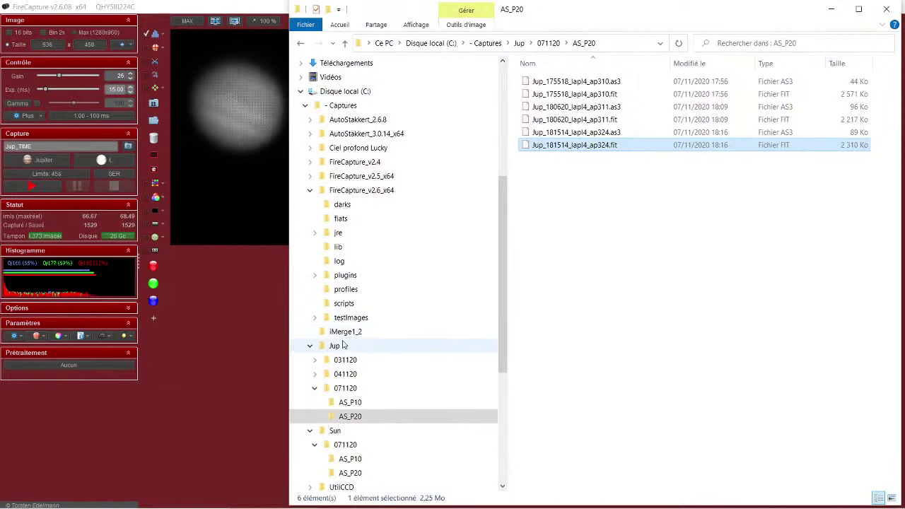
{"action": "left_click", "coordinate": [336, 430]}
{"action": "scroll", "coordinate": [420, 414], "scroll_direction": "down", "scroll_amount": 2}
{"action": "scroll", "coordinate": [417, 410], "scroll_direction": "down", "scroll_amount": 3}
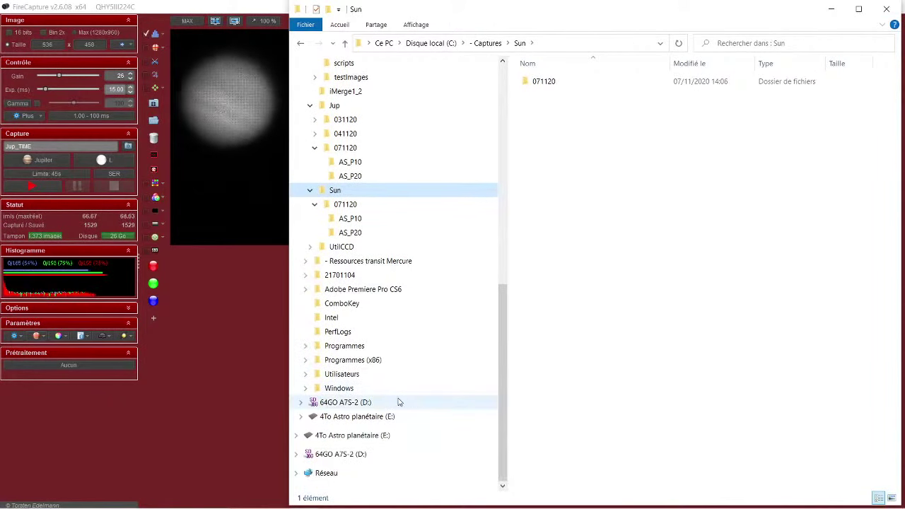
{"action": "left_click", "coordinate": [357, 417]}
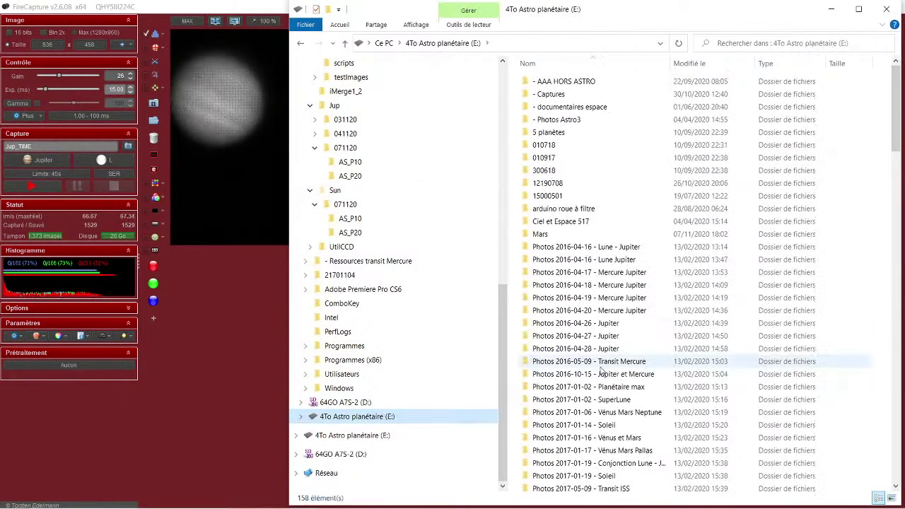
{"action": "left_click", "coordinate": [236, 386]}
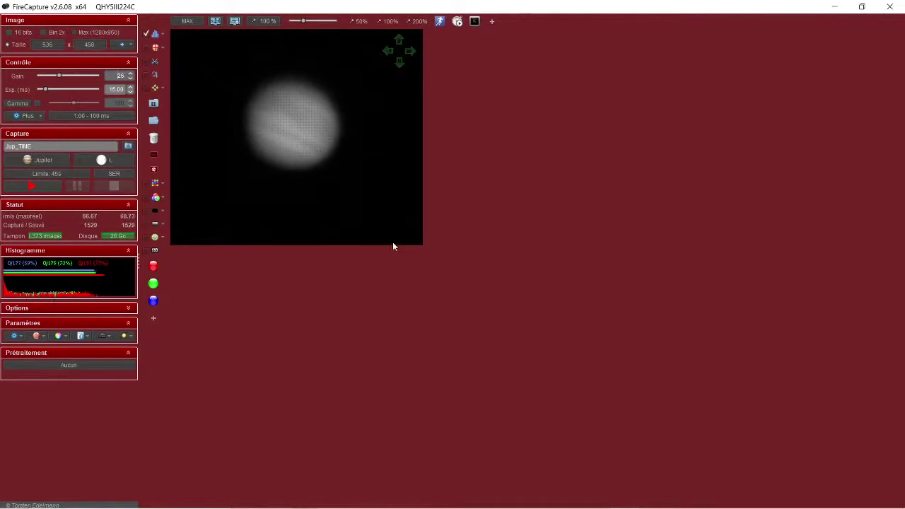
Toggle debayering briefly to preview Jupiter in colour, and record a 45 s SER capture of the planet
{"action": "left_click", "coordinate": [149, 186]}
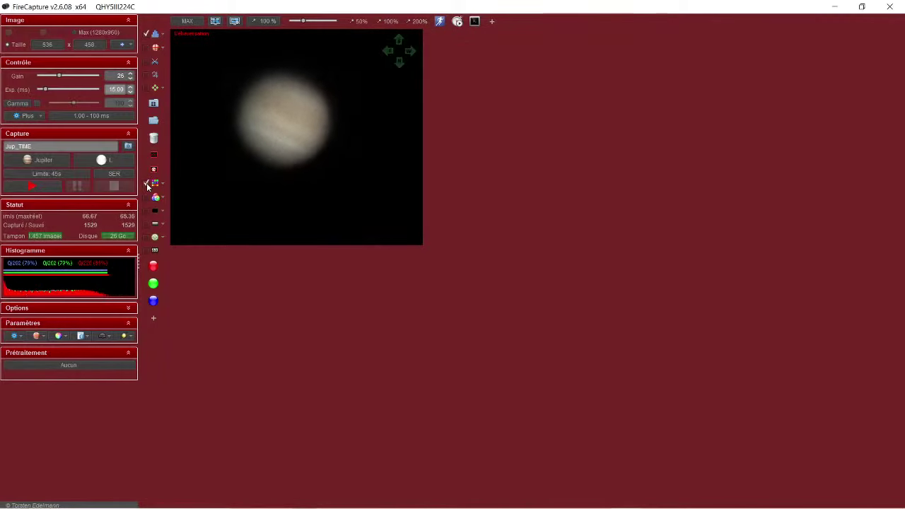
{"action": "left_click", "coordinate": [147, 187]}
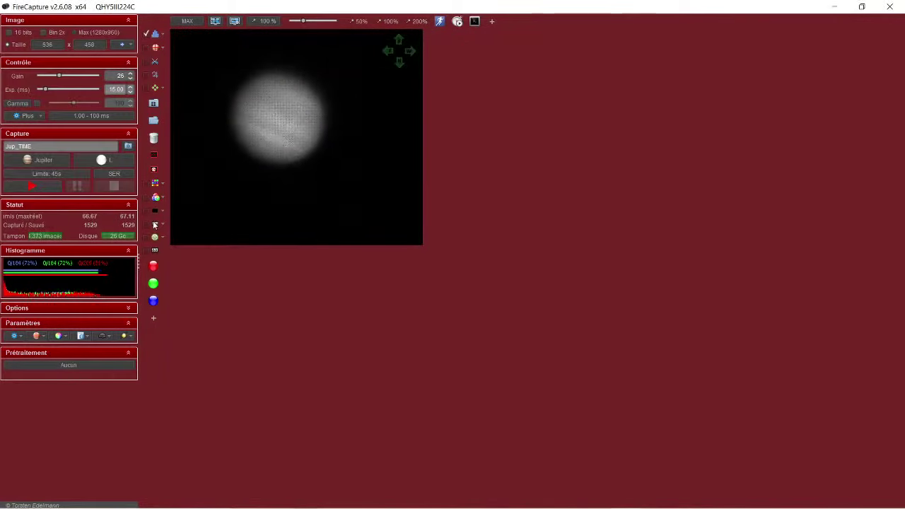
{"action": "left_click", "coordinate": [51, 188]}
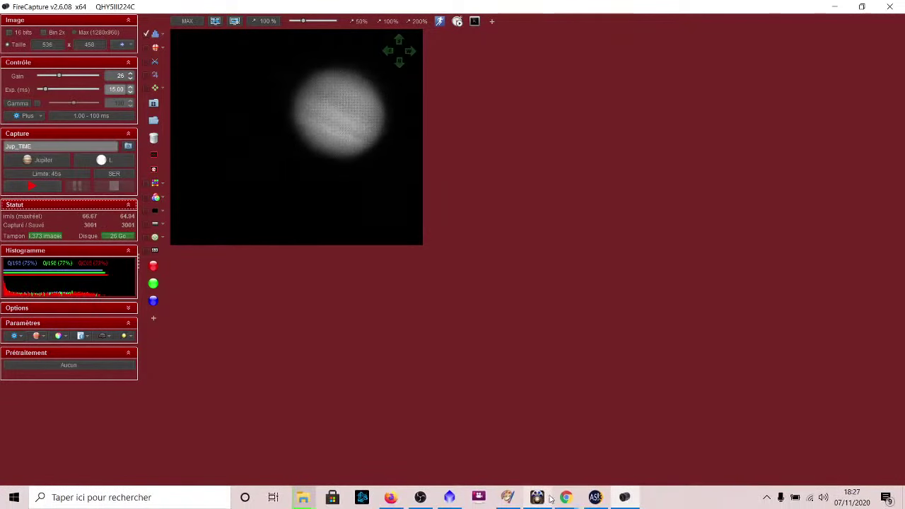
Switch to AutoStakkert and open the recording Jup_182713.ser
{"action": "left_click", "coordinate": [596, 497]}
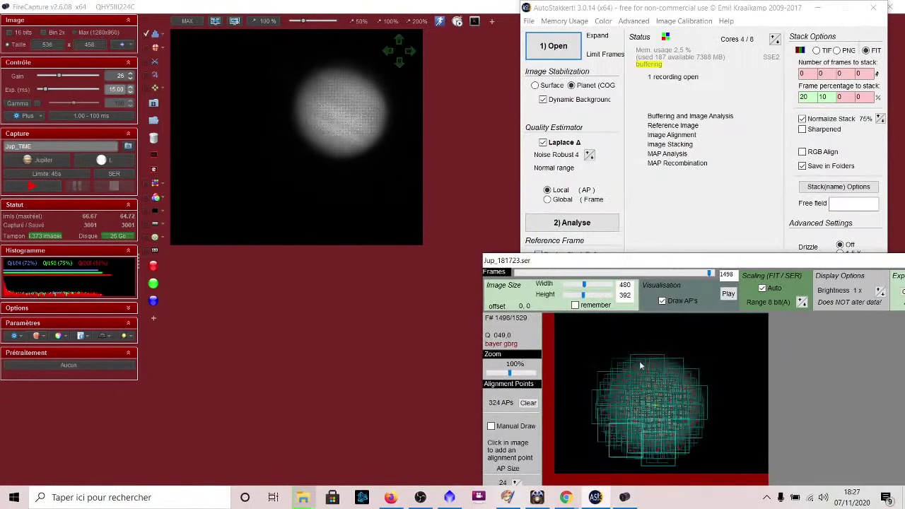
{"action": "left_click", "coordinate": [556, 46]}
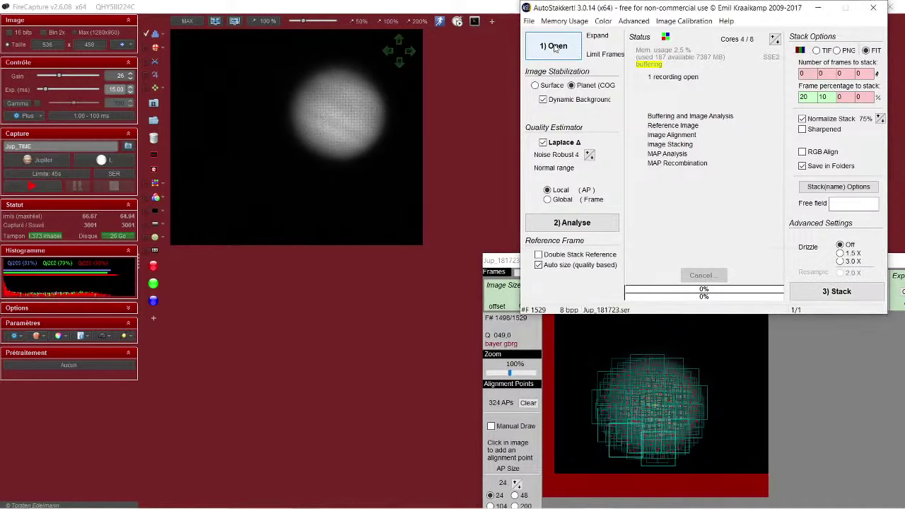
{"action": "double_click", "coordinate": [352, 176]}
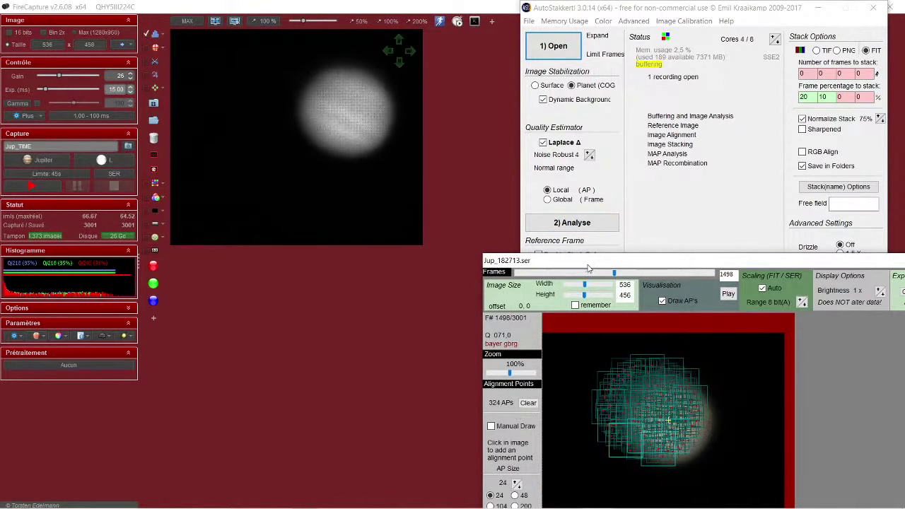
Place a new alignment point grid of size 24 over Jupiter and stack the recording at 20 and 10 percent of frames
{"action": "left_click_drag", "start_coordinate": [587, 269], "coordinate": [611, 171]}
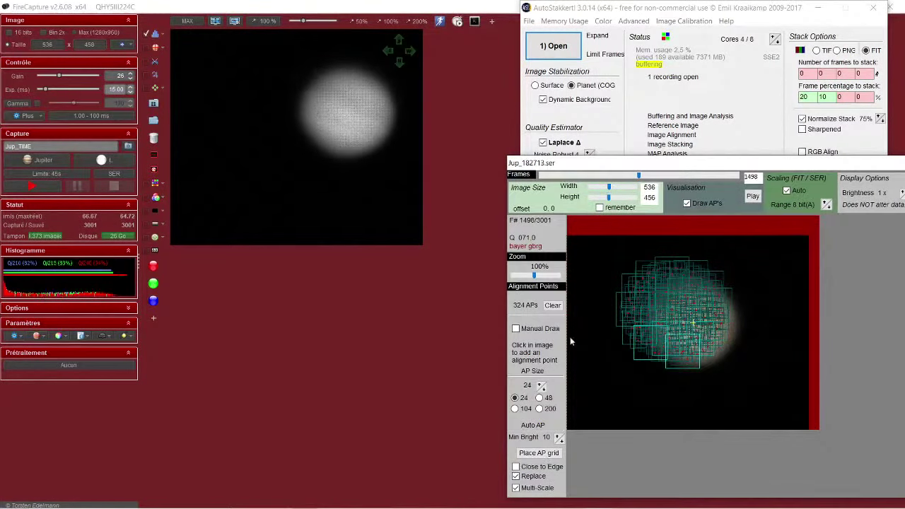
{"action": "left_click", "coordinate": [544, 455]}
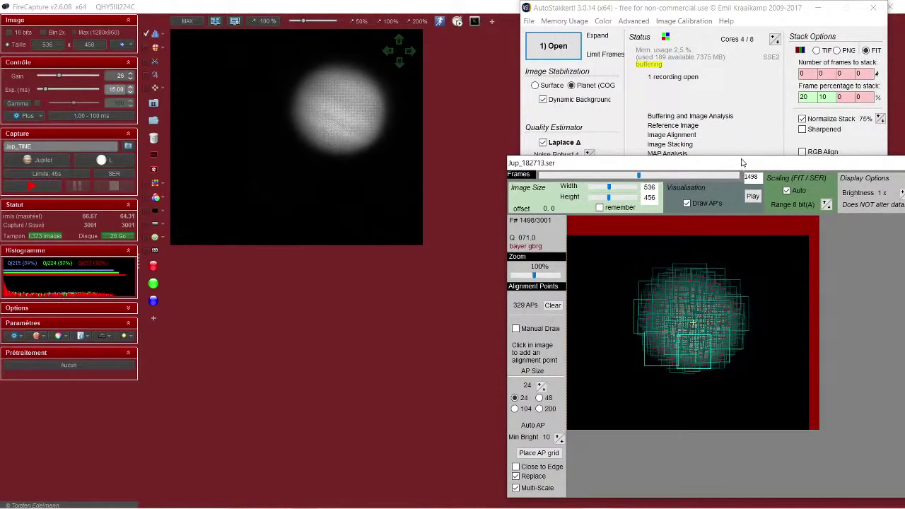
{"action": "left_click_drag", "start_coordinate": [742, 162], "coordinate": [733, 264]}
{"action": "left_click", "coordinate": [735, 221]}
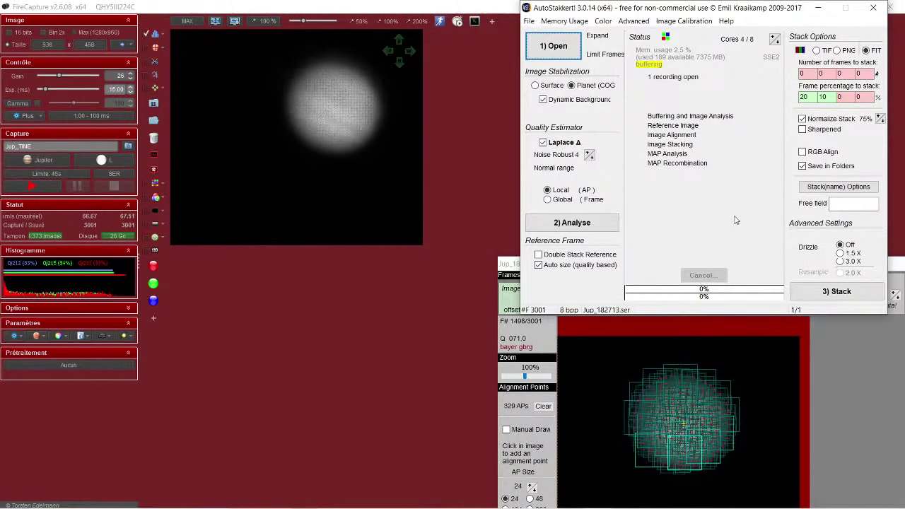
{"action": "left_click", "coordinate": [843, 288]}
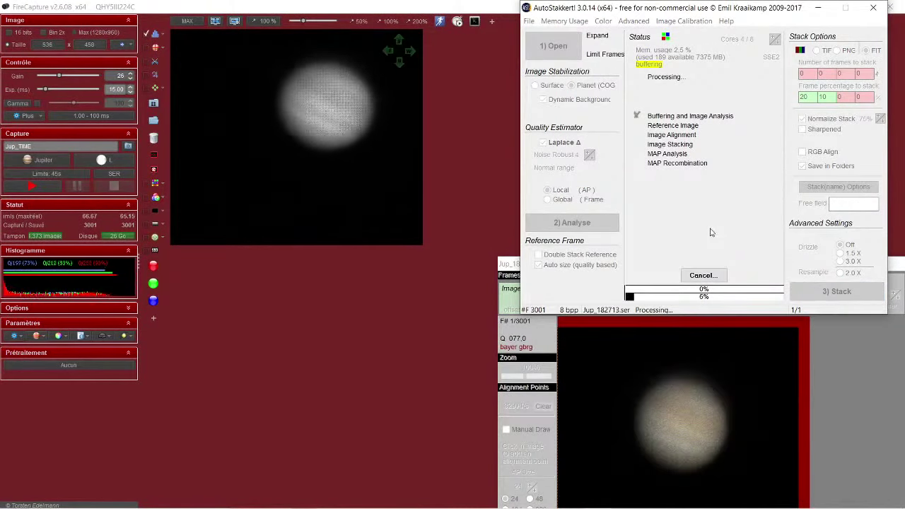
Switch to FireCapture, load the Saturn capture profile and set the image size to Max (1280x960)
{"action": "left_click", "coordinate": [329, 332]}
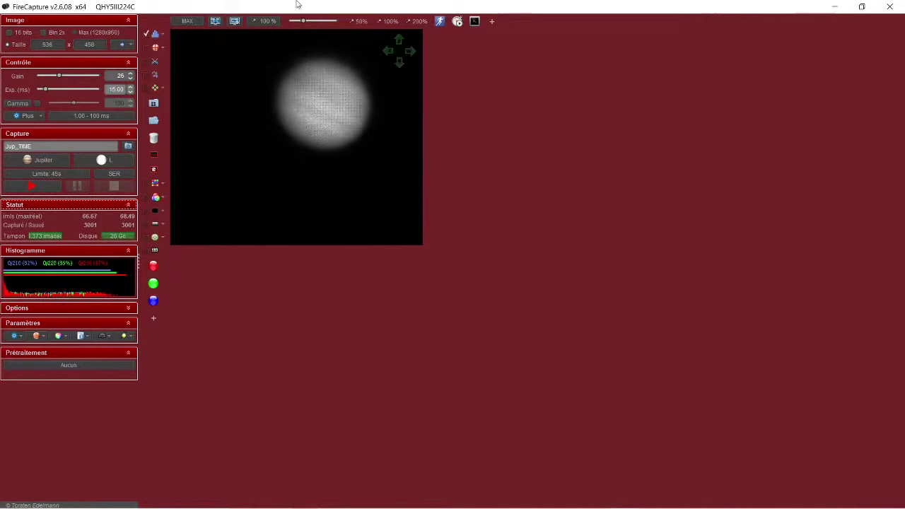
{"action": "left_click", "coordinate": [112, 31]}
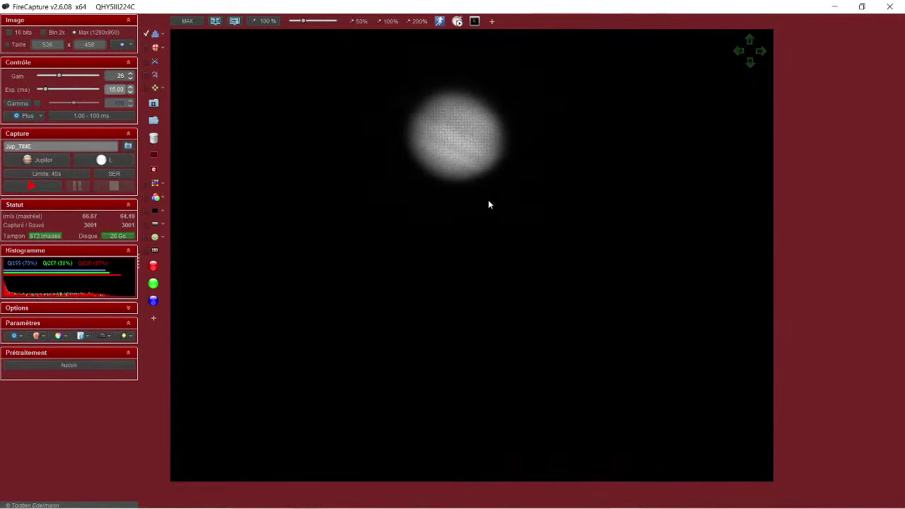
{"action": "left_click", "coordinate": [44, 159]}
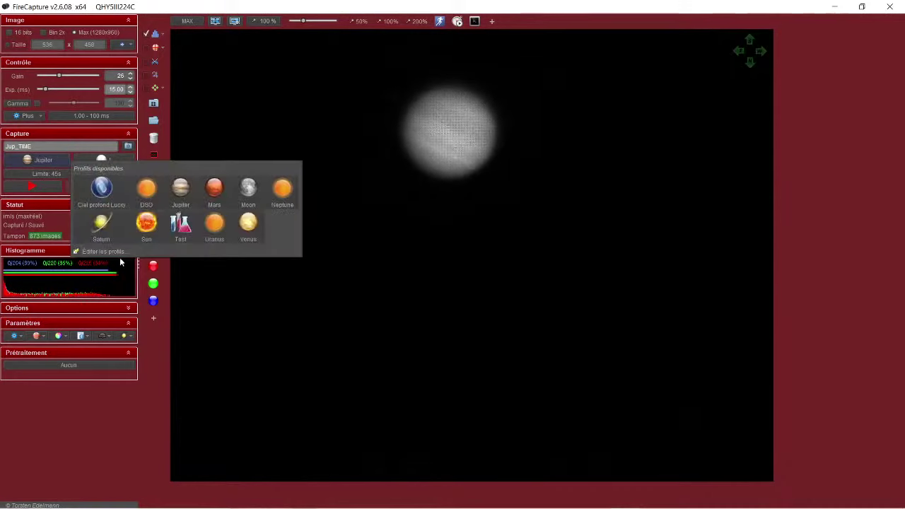
{"action": "left_click", "coordinate": [101, 223]}
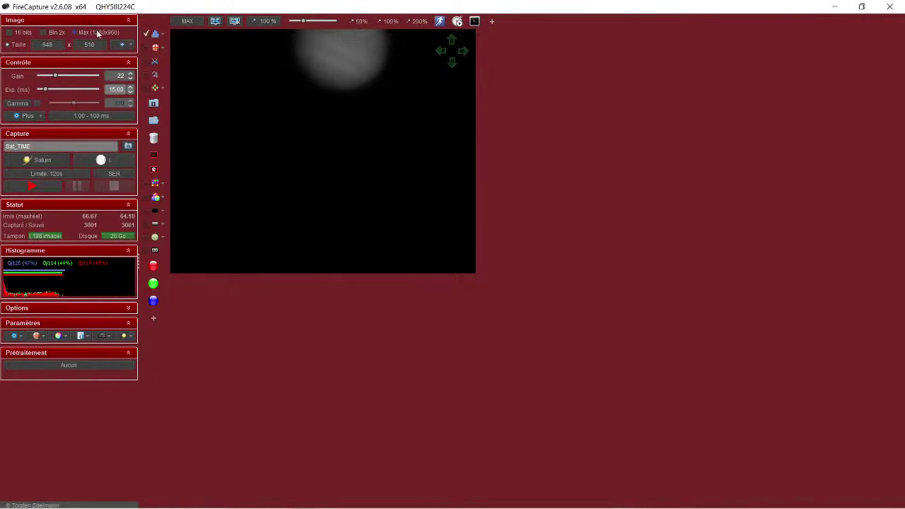
{"action": "left_click", "coordinate": [75, 33]}
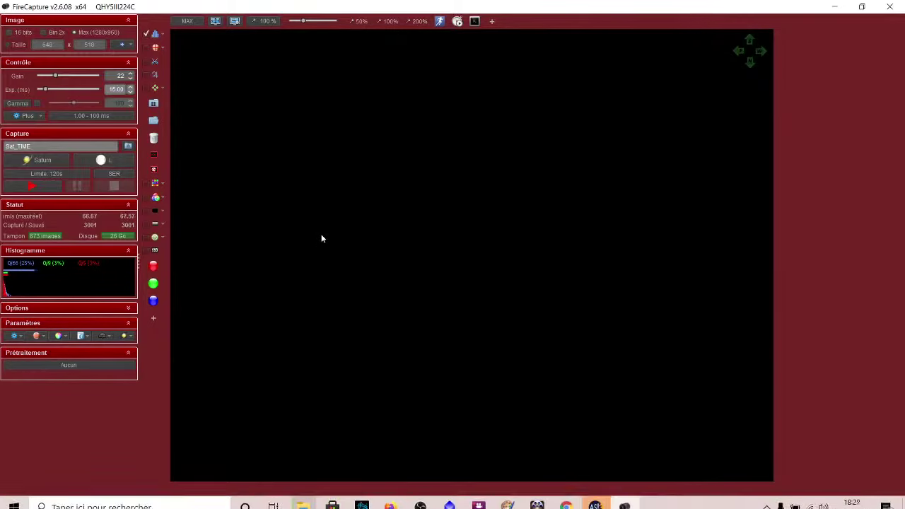
Load the stacked image Jup_182713_lapl4_ap329.fit from the Jup\071120\AS_P10 folder into PixInsight
{"action": "left_click", "coordinate": [595, 497]}
{"action": "mouse_move", "coordinate": [407, 504]}
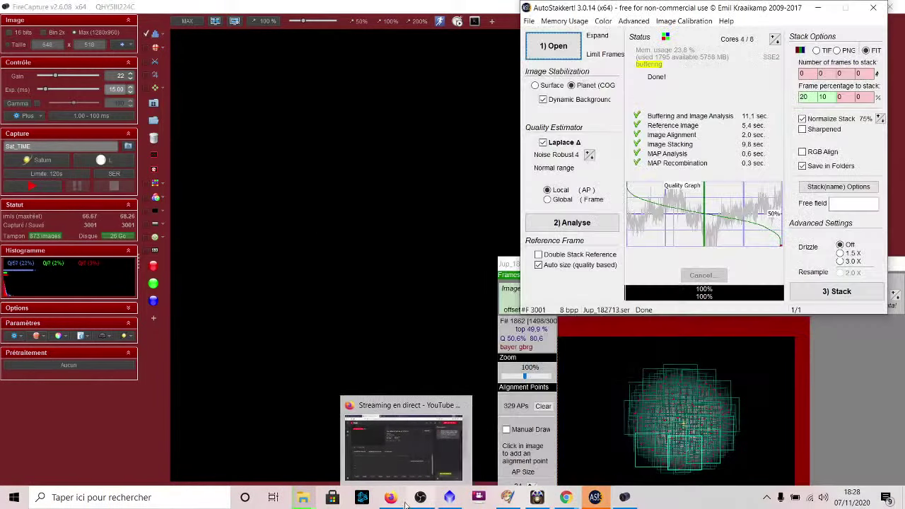
{"action": "left_click", "coordinate": [449, 497]}
{"action": "key", "text": "alt+Tab"}
{"action": "key", "text": "alt+Tab"}
{"action": "key", "text": "alt+Tab"}
{"action": "key", "text": "alt+Tab"}
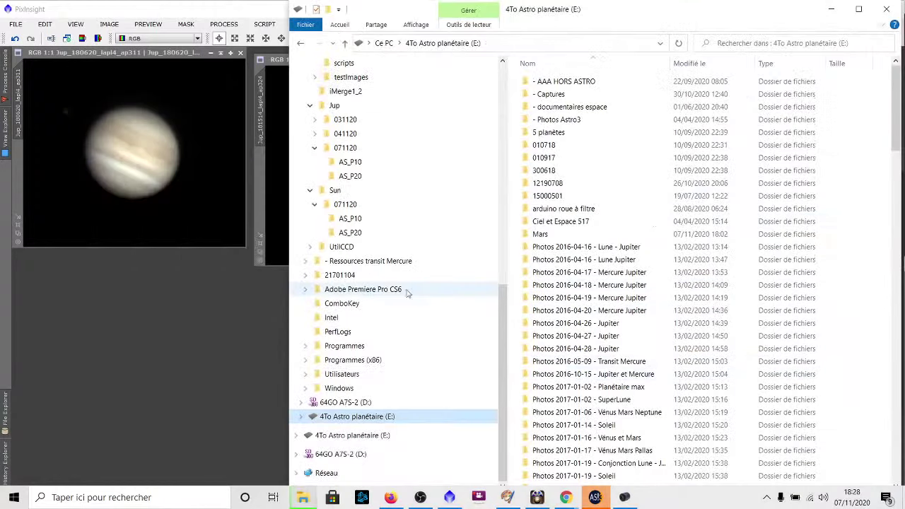
{"action": "left_click", "coordinate": [352, 219]}
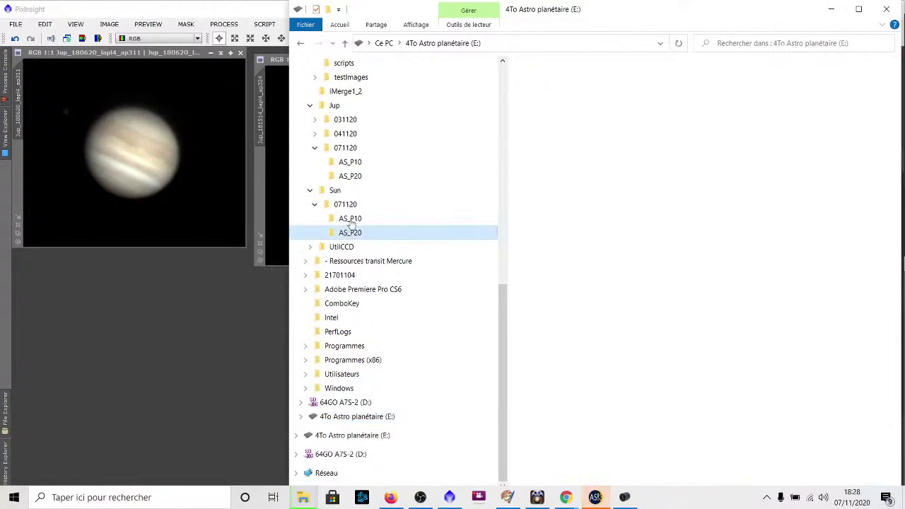
{"action": "left_click", "coordinate": [349, 162]}
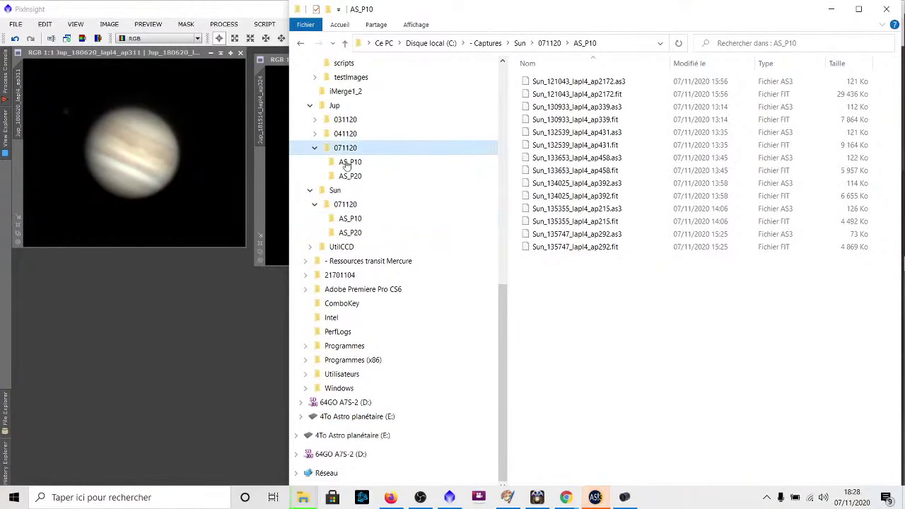
{"action": "left_click_drag", "start_coordinate": [574, 170], "coordinate": [137, 399]}
{"action": "left_click", "coordinate": [140, 384]}
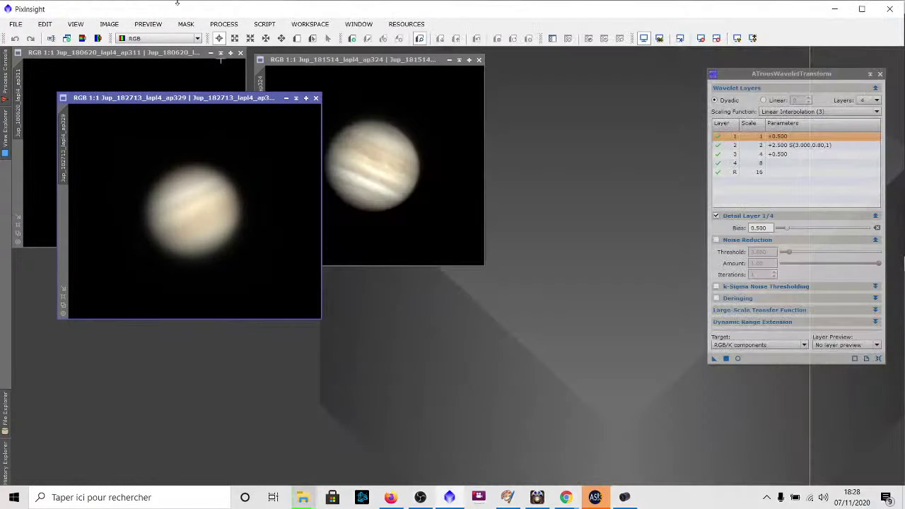
Mirror the Jup_182713 image vertically and apply the existing ATrousWaveletTransform settings to it
{"action": "left_click", "coordinate": [109, 24]}
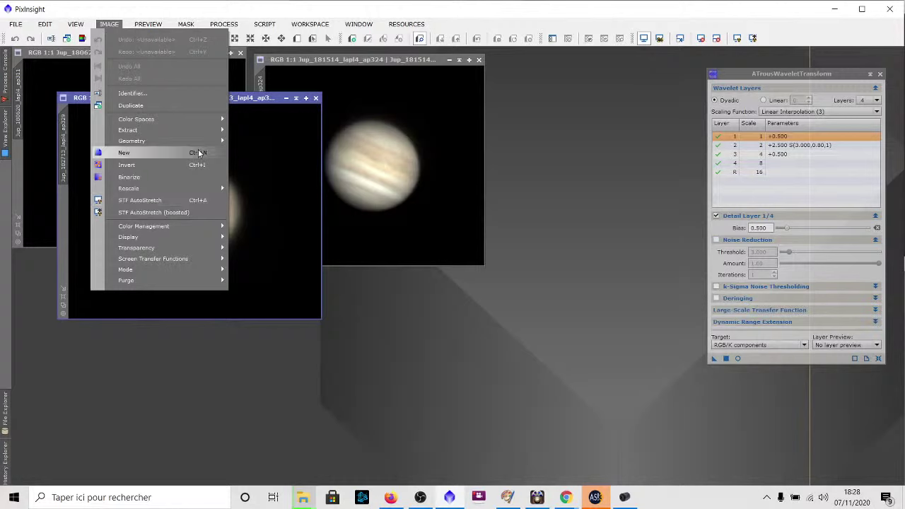
{"action": "mouse_move", "coordinate": [177, 141]}
{"action": "left_click", "coordinate": [282, 193]}
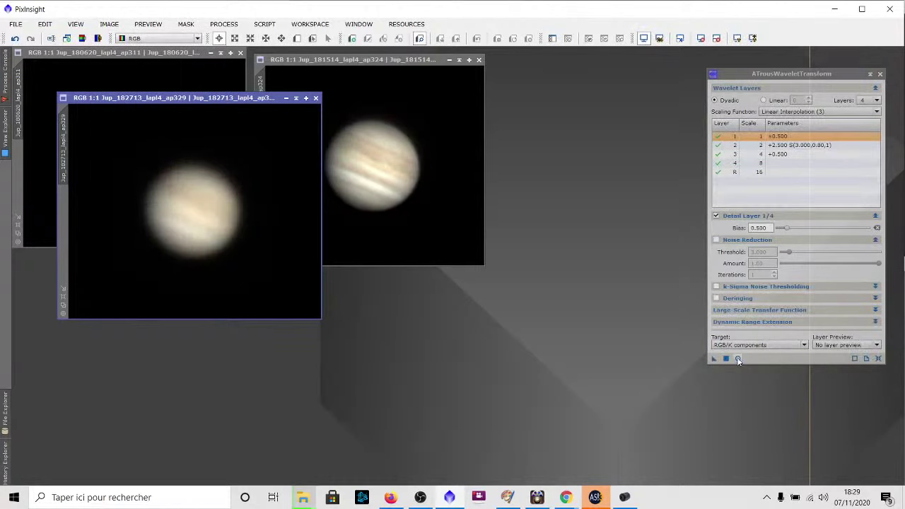
{"action": "left_click", "coordinate": [715, 356]}
{"action": "left_click_drag", "start_coordinate": [715, 356], "coordinate": [176, 212]}
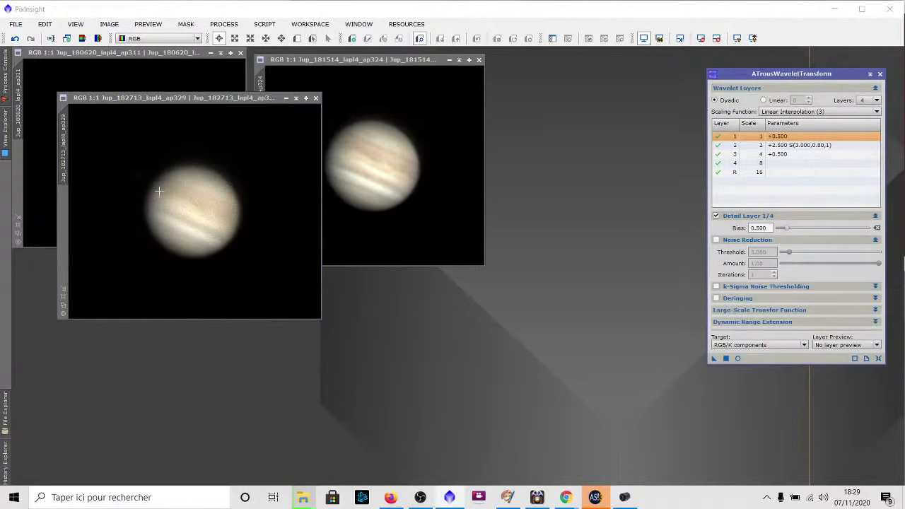
Arrange the Jup_182713 and Jup_181514 image windows side by side with the first Jupiter image for comparison
{"action": "left_click_drag", "start_coordinate": [191, 101], "coordinate": [544, 63]}
{"action": "left_click_drag", "start_coordinate": [376, 62], "coordinate": [355, 61]}
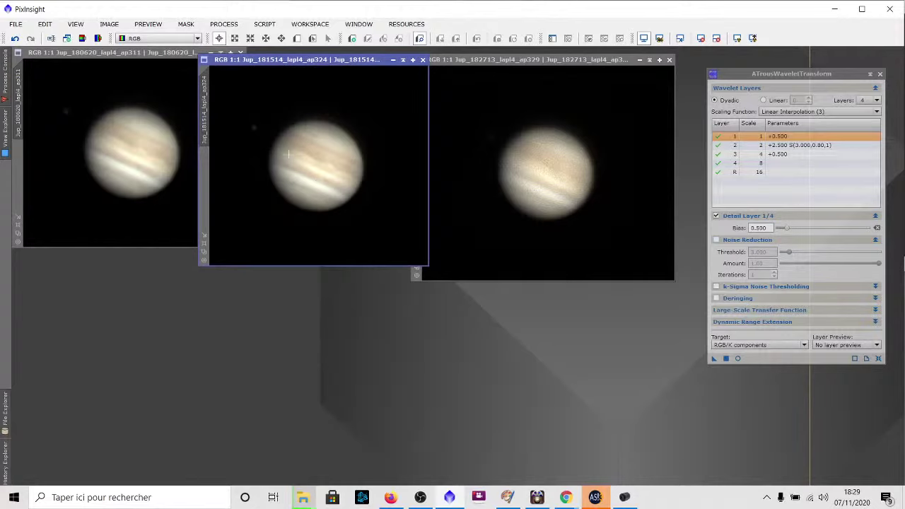
{"action": "scroll", "coordinate": [316, 184], "scroll_direction": "up", "scroll_amount": 1}
{"action": "scroll", "coordinate": [316, 184], "scroll_direction": "down", "scroll_amount": 1}
Check the Jup_175518 and Jup_181514 FIT files in the AS_P10 folder and return to PixInsight
{"action": "key", "text": "alt+Tab"}
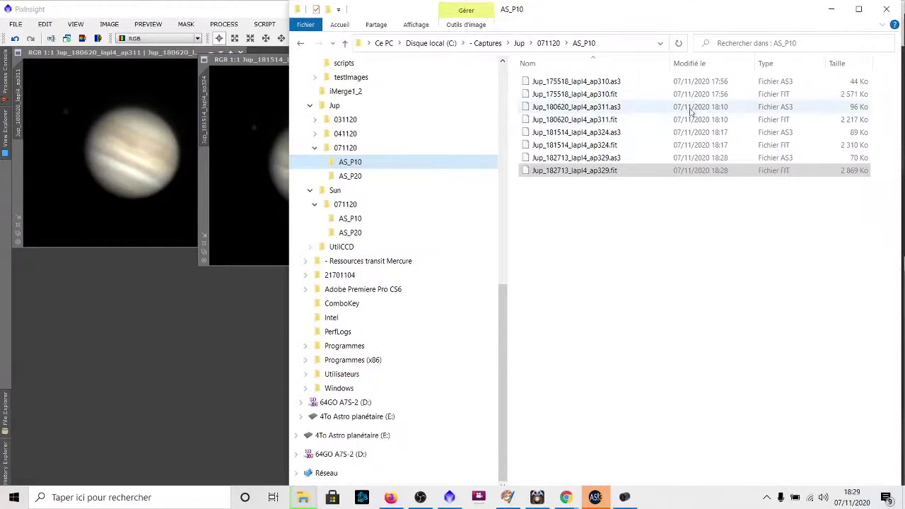
{"action": "left_click", "coordinate": [637, 98]}
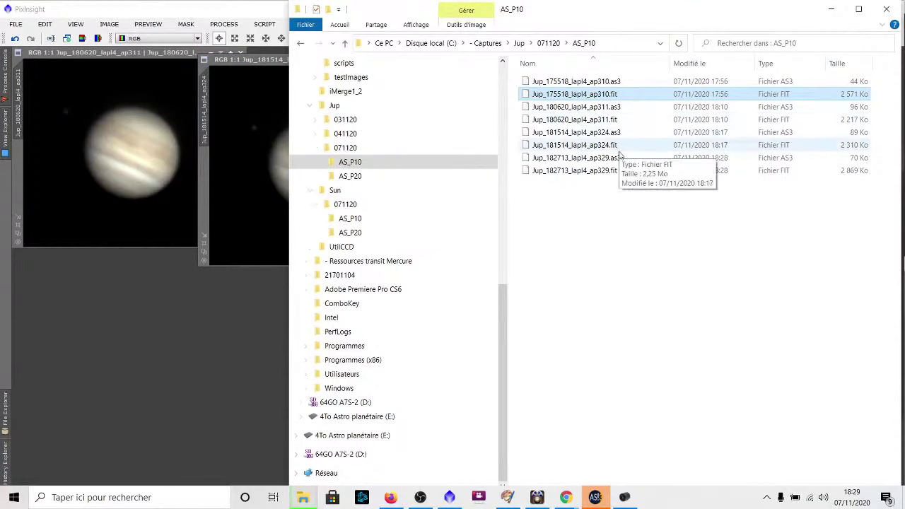
{"action": "left_click", "coordinate": [621, 145]}
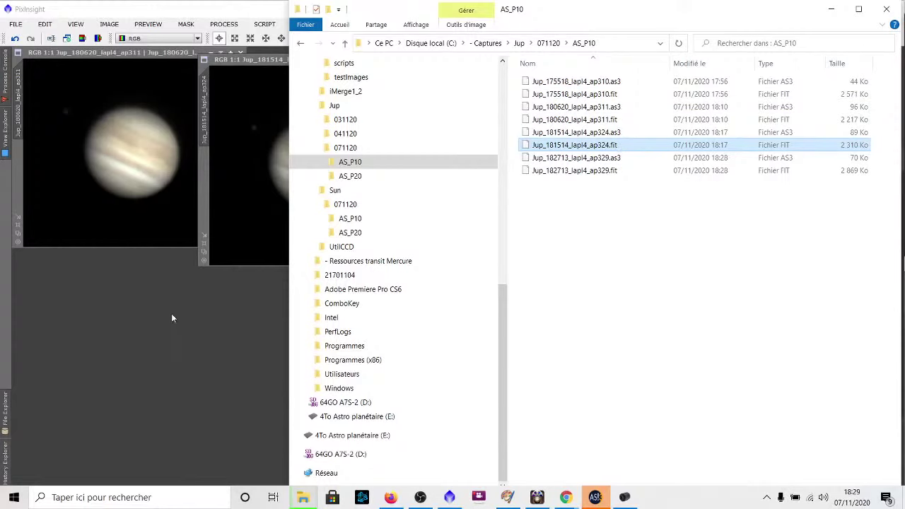
{"action": "left_click", "coordinate": [200, 318]}
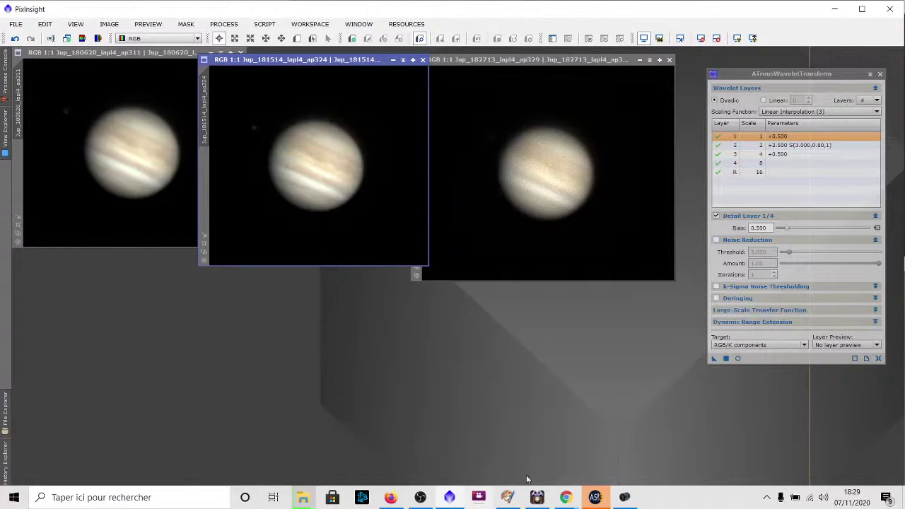
Check the stacking status in AutoStakkert and switch back to FireCapture
{"action": "left_click", "coordinate": [598, 498]}
{"action": "key", "text": "alt+Tab"}
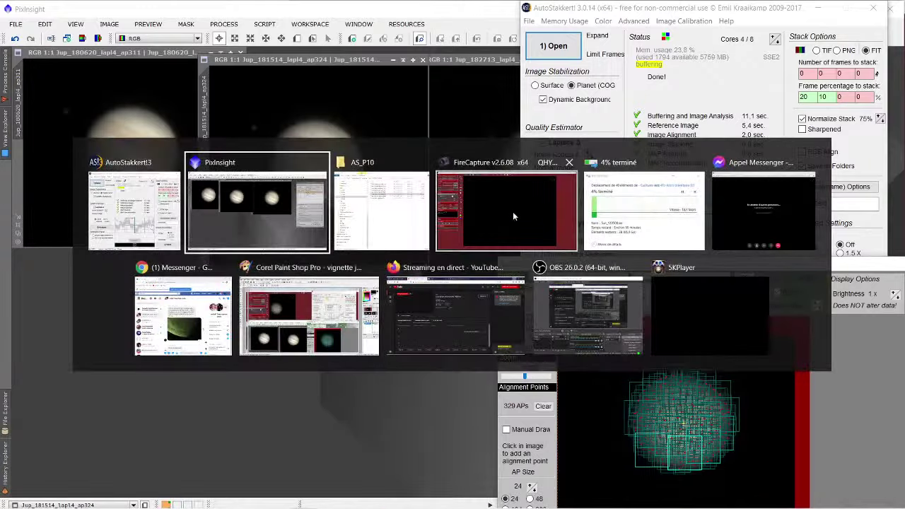
{"action": "left_click", "coordinate": [513, 212]}
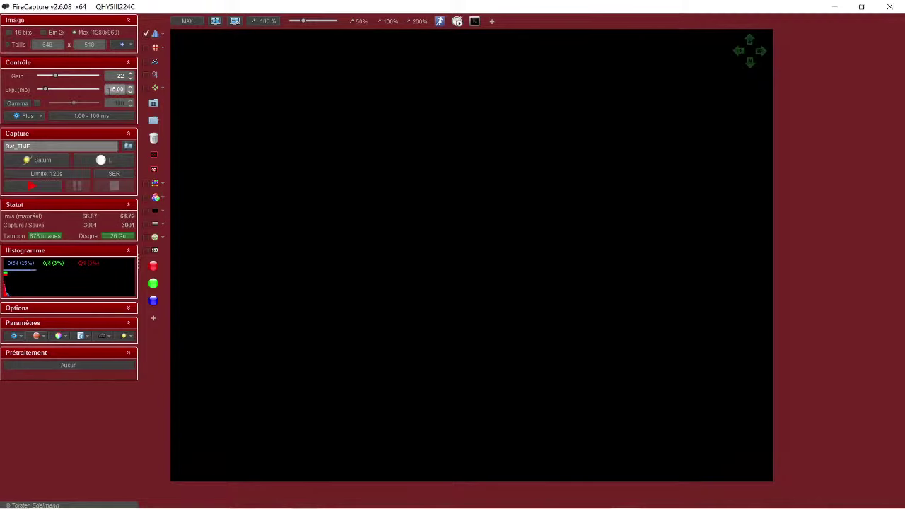
Adjust the Saturn capture settings to a gain of 27 and an exposure of 30 ms
{"action": "type", "text": "20"}
{"action": "key", "text": "Return"}
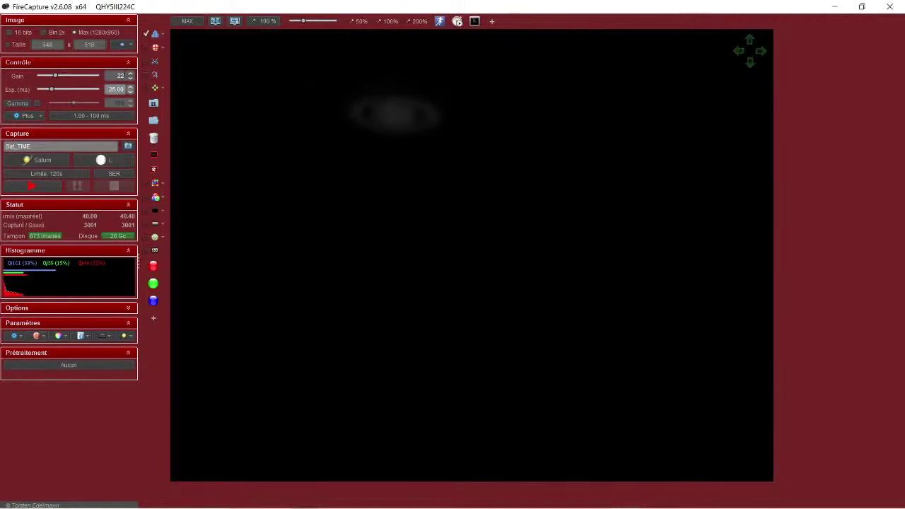
{"action": "left_click", "coordinate": [132, 74]}
{"action": "left_click", "coordinate": [132, 74]}
{"action": "left_click", "coordinate": [131, 74]}
{"action": "left_click", "coordinate": [131, 74]}
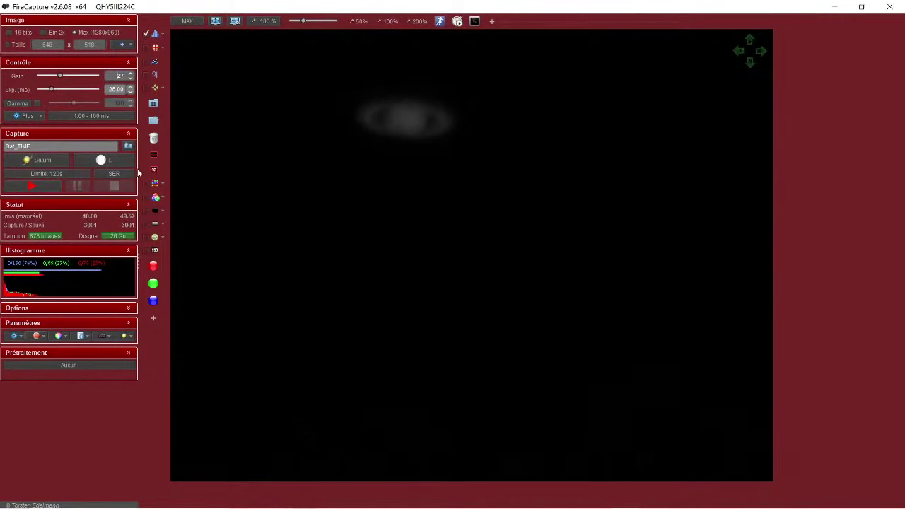
{"action": "type", "text": "30"}
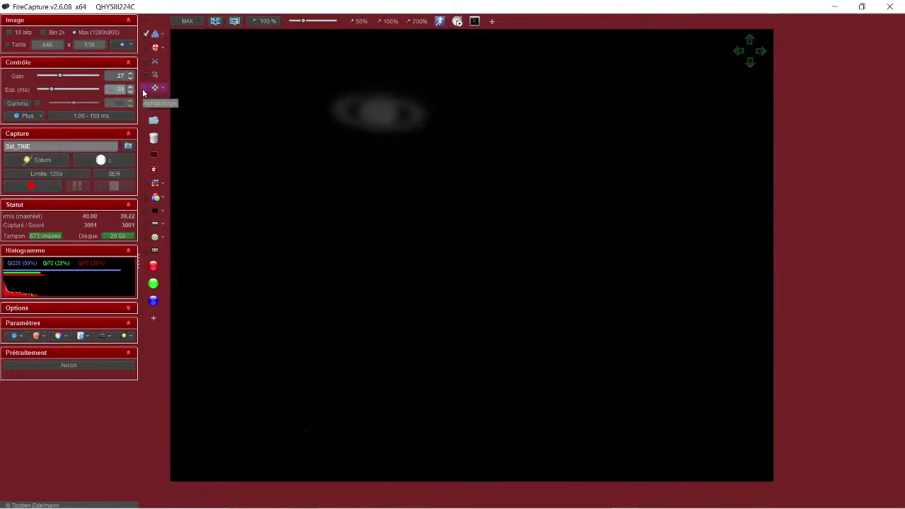
{"action": "key", "text": "Return"}
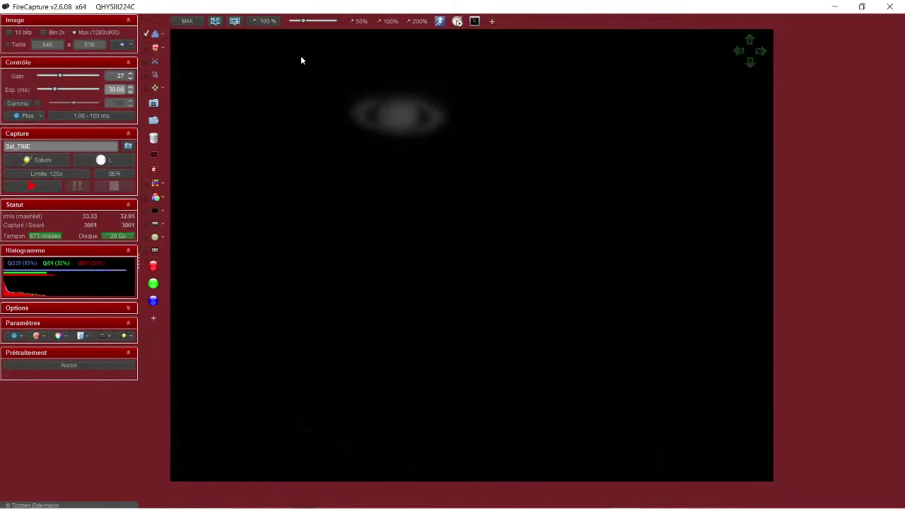
Reduce the capture frame to a 416x360 region around Saturn and start the 120 s SER recording
{"action": "left_click_drag", "start_coordinate": [301, 57], "coordinate": [496, 228]}
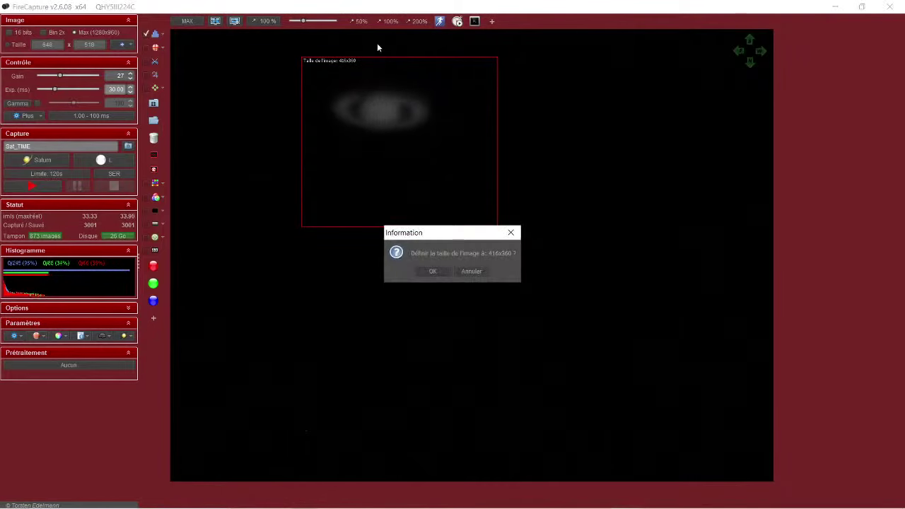
{"action": "left_click", "coordinate": [431, 271]}
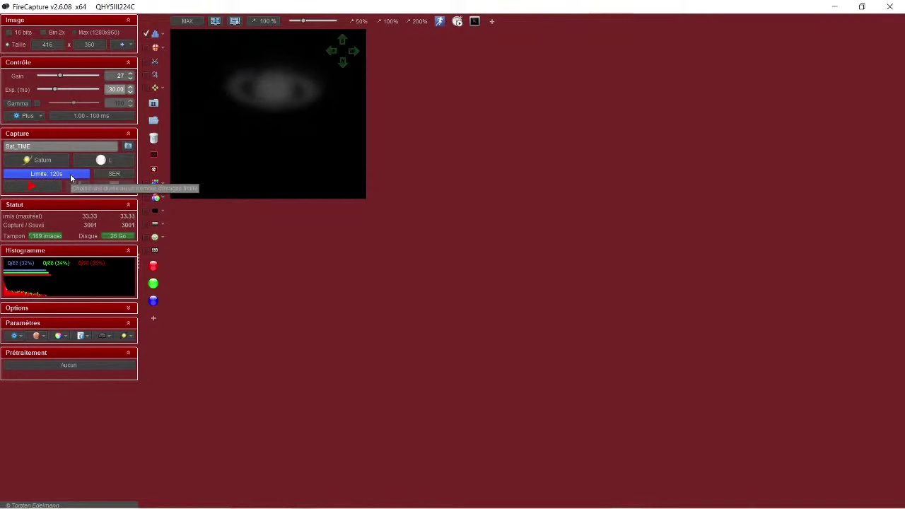
{"action": "left_click", "coordinate": [31, 186]}
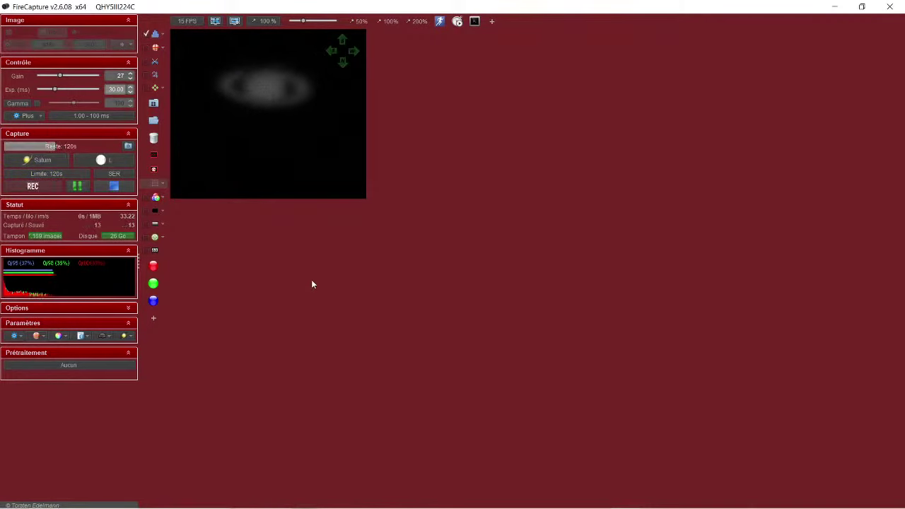
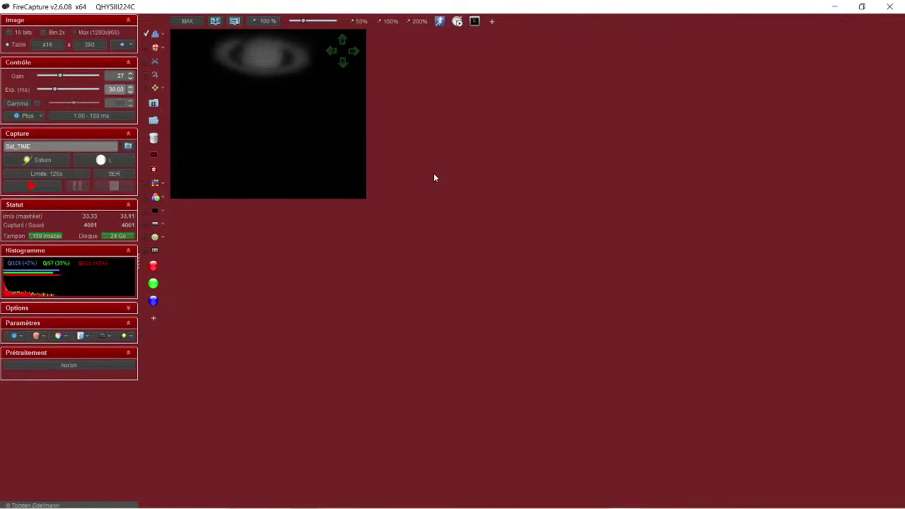
Switch to AutoStakkert, open Sat_183138.ser from the Sat 071120 folder and analyse it
{"action": "mouse_move", "coordinate": [519, 506]}
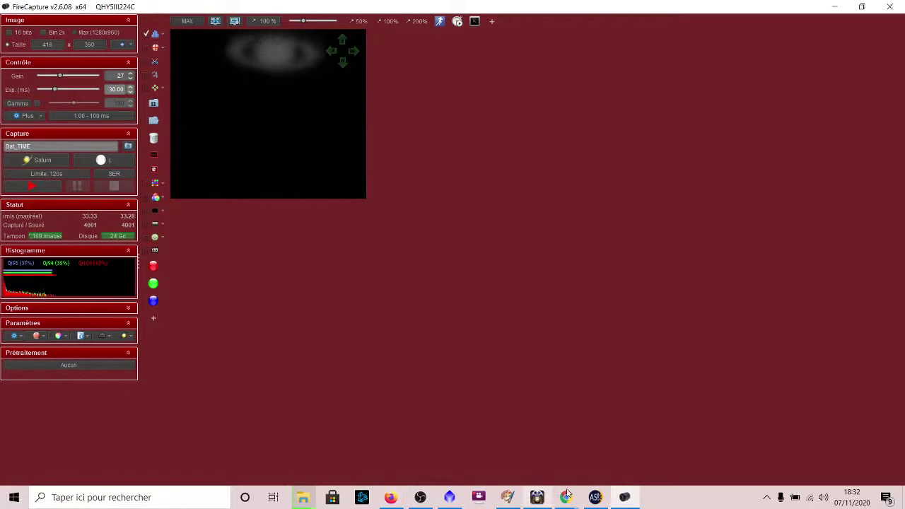
{"action": "left_click", "coordinate": [595, 497]}
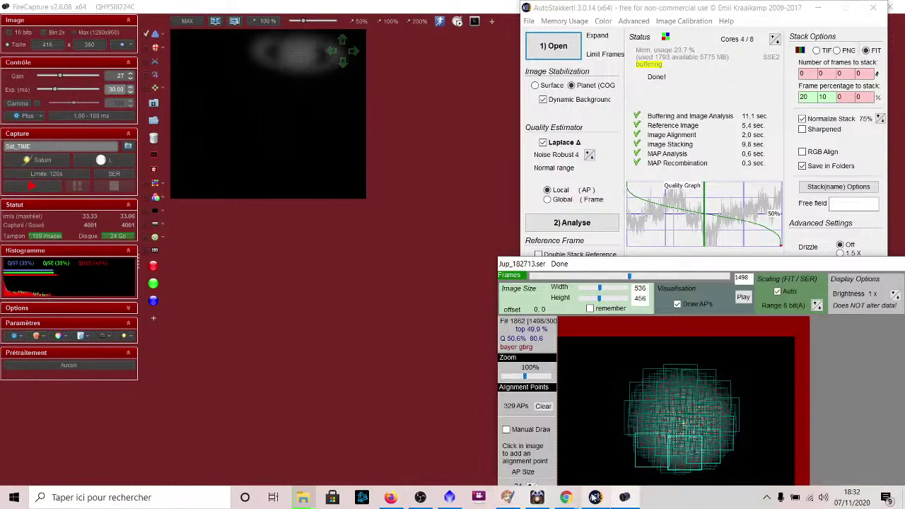
{"action": "left_click", "coordinate": [553, 46]}
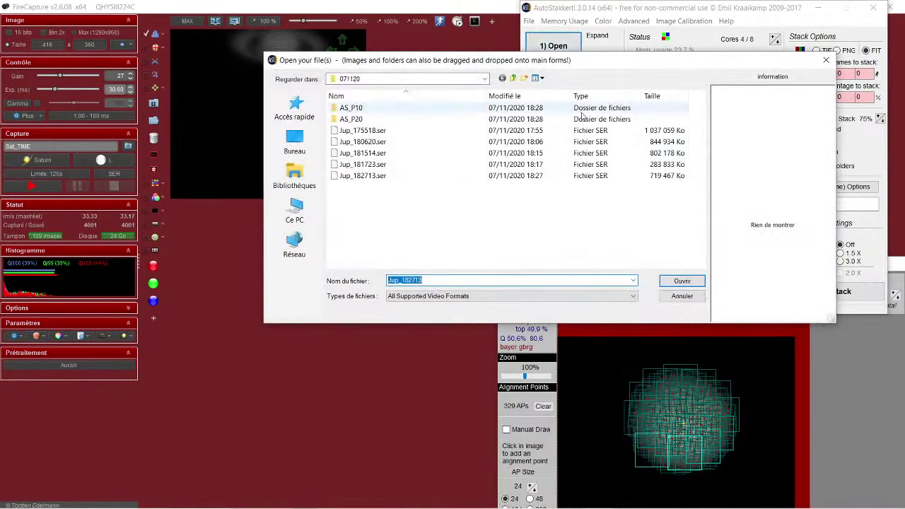
{"action": "left_click", "coordinate": [514, 79]}
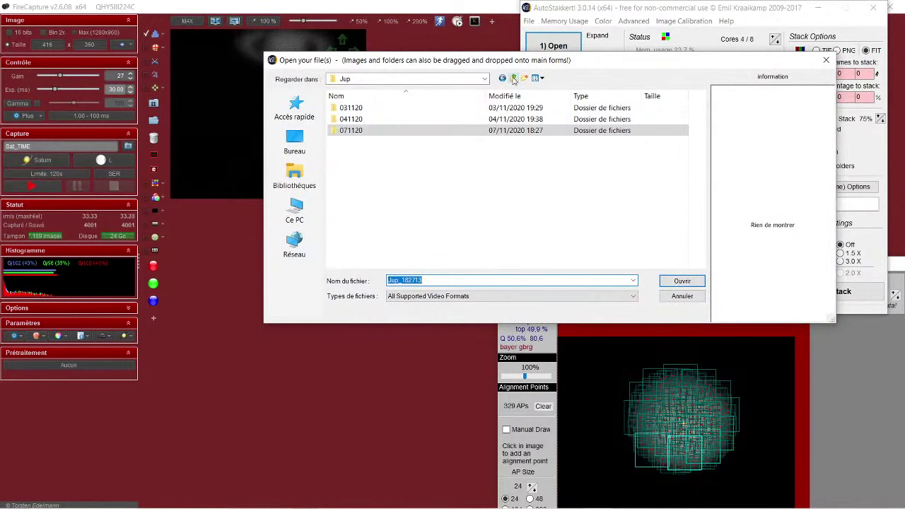
{"action": "left_click", "coordinate": [514, 78]}
{"action": "double_click", "coordinate": [369, 202]}
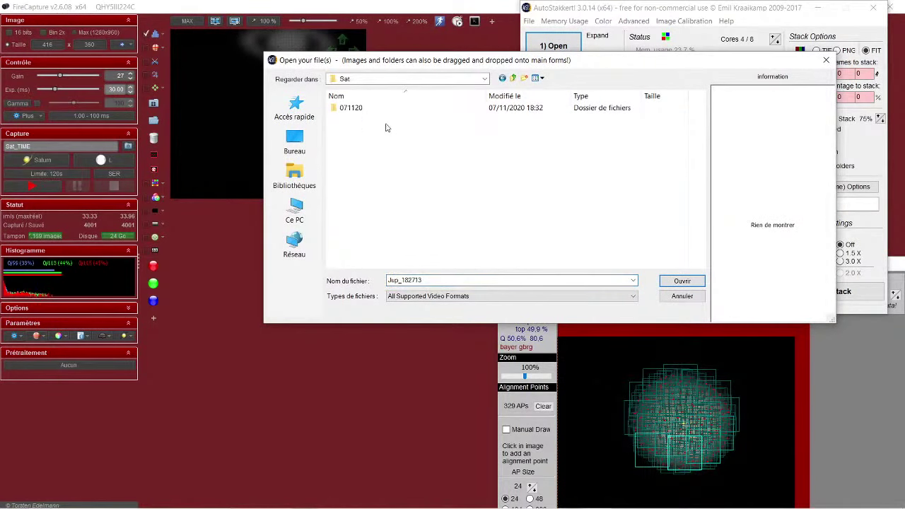
{"action": "double_click", "coordinate": [371, 109]}
{"action": "double_click", "coordinate": [373, 112]}
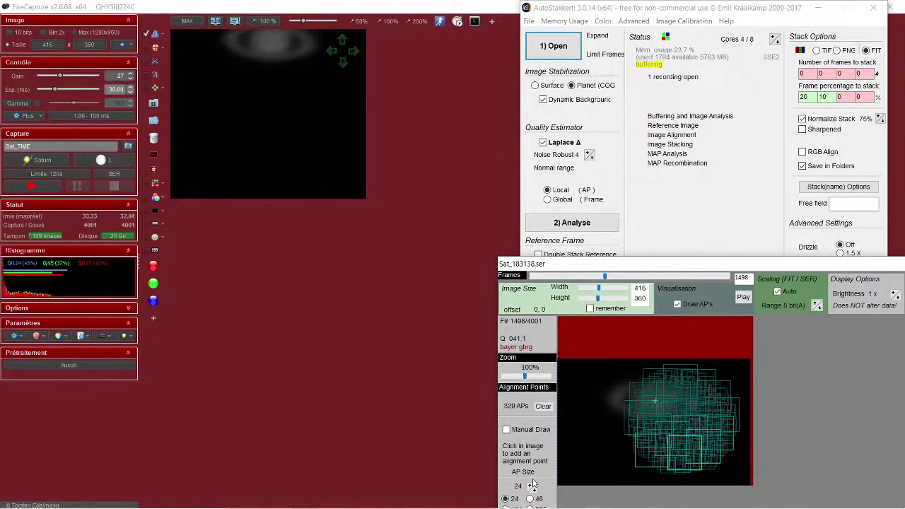
{"action": "left_click", "coordinate": [605, 222]}
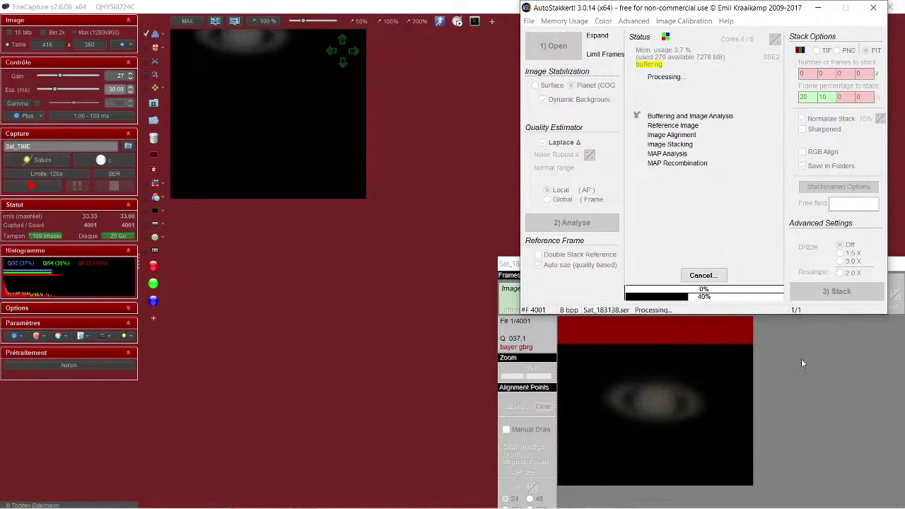
{"action": "left_click", "coordinate": [774, 332]}
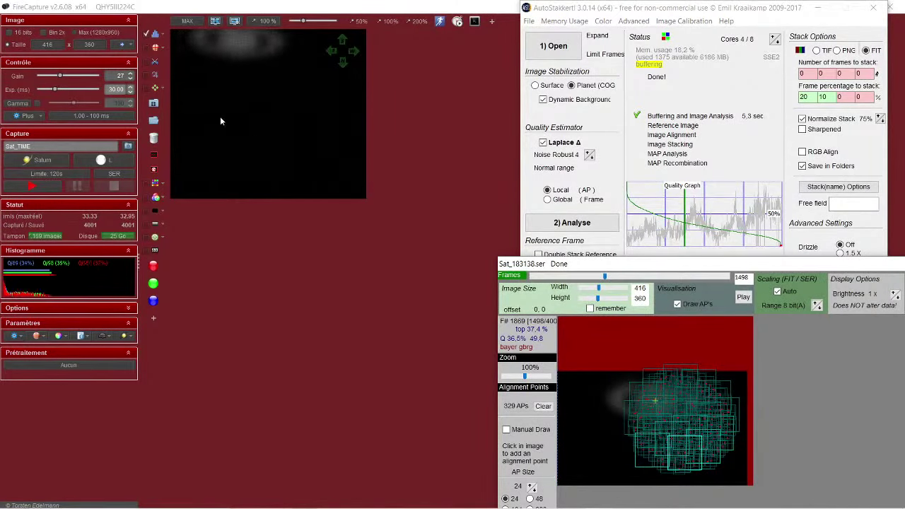
Return to FireCapture and restore the full 1280x960 frame, viewing Saturn briefly with debayering turned on
{"action": "left_click", "coordinate": [155, 182]}
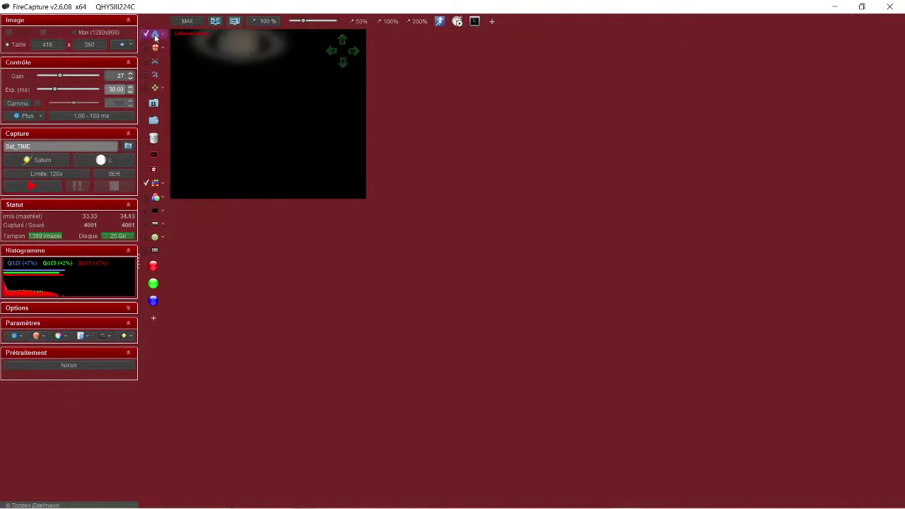
{"action": "left_click", "coordinate": [74, 33]}
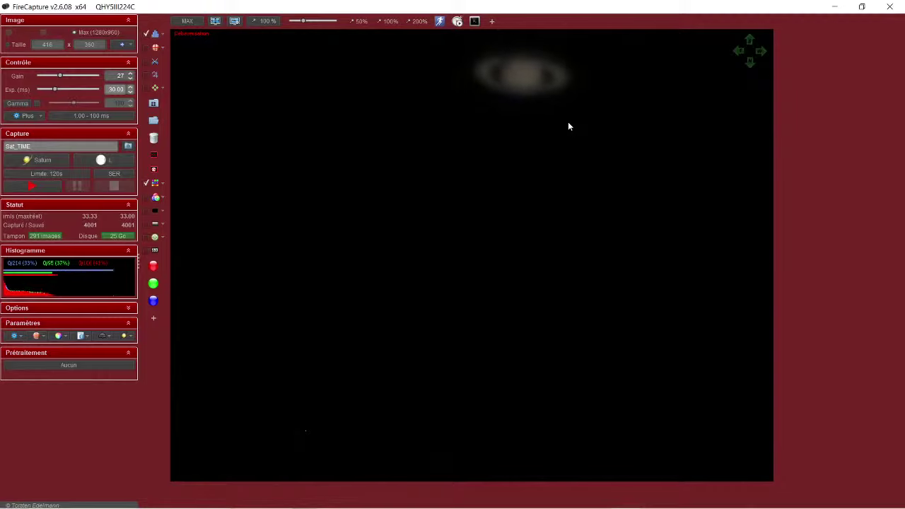
{"action": "left_click", "coordinate": [155, 183]}
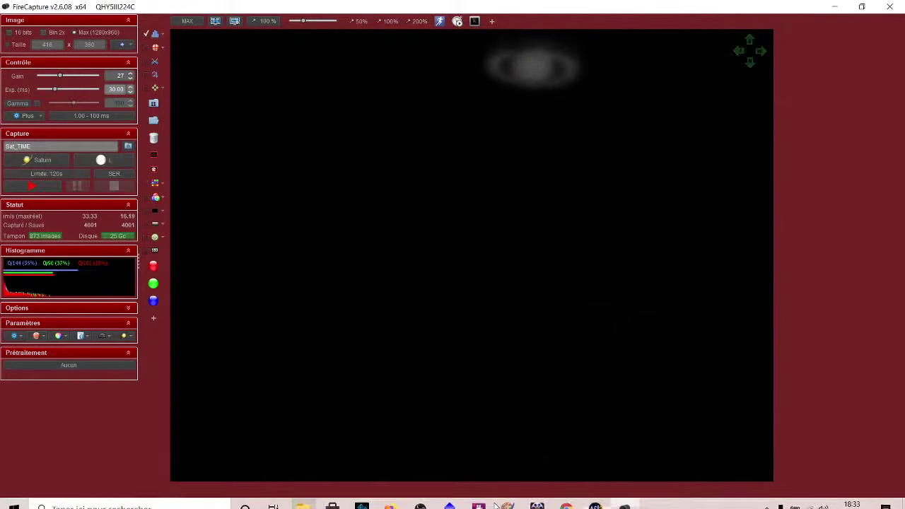
In AutoStakkert, replace the old alignment points with a size 24 grid on Saturn and stack the recording
{"action": "left_click", "coordinate": [600, 499]}
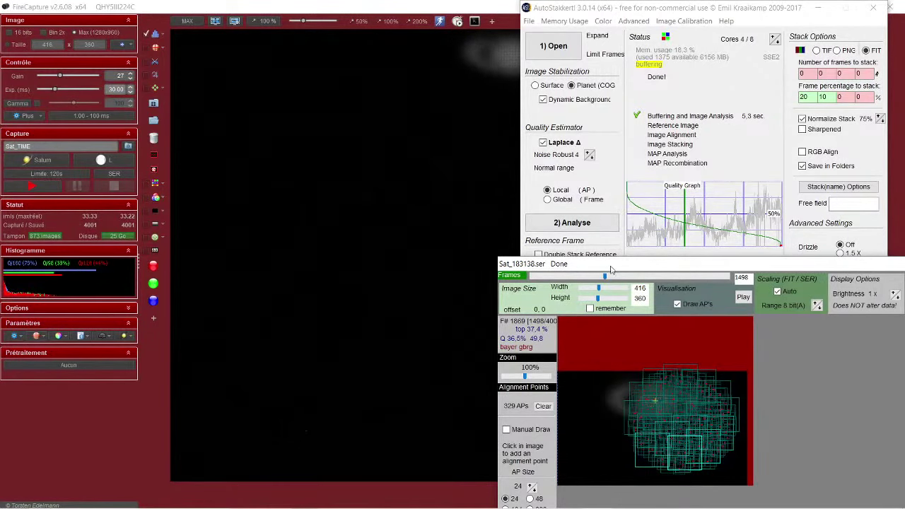
{"action": "left_click_drag", "start_coordinate": [612, 269], "coordinate": [621, 191]}
{"action": "left_click", "coordinate": [540, 475]}
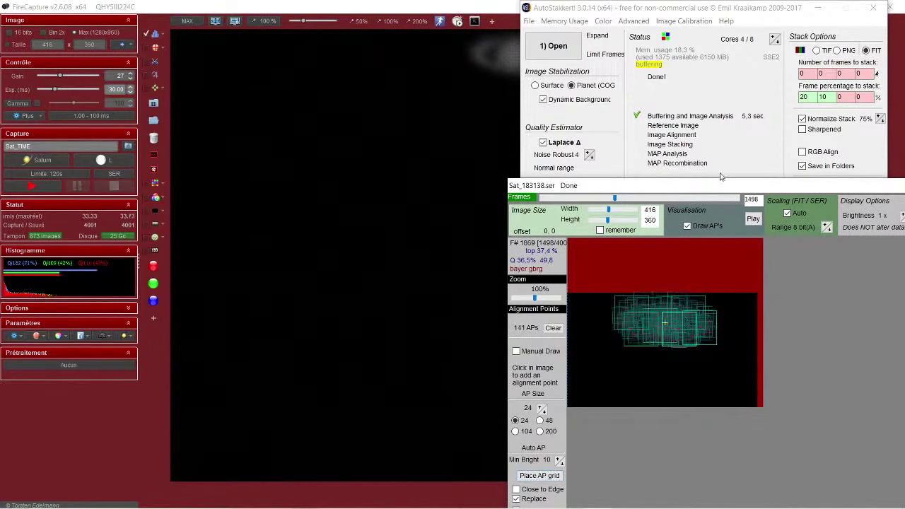
{"action": "left_click", "coordinate": [740, 180]}
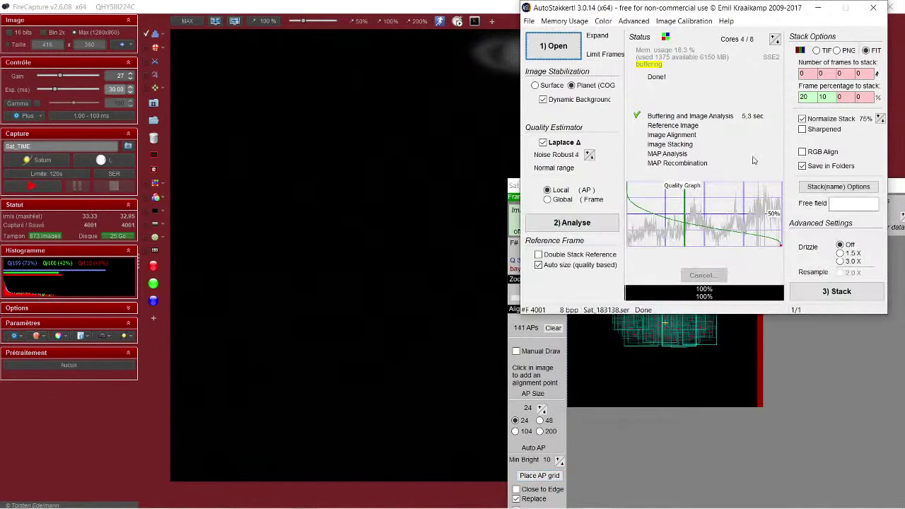
{"action": "left_click", "coordinate": [830, 292]}
{"action": "key", "text": "alt+Tab"}
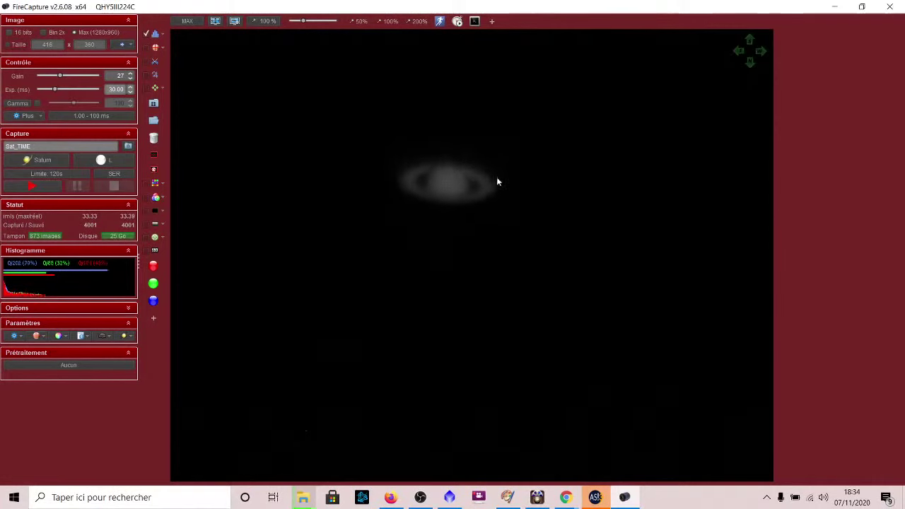
{"action": "left_click", "coordinate": [594, 498]}
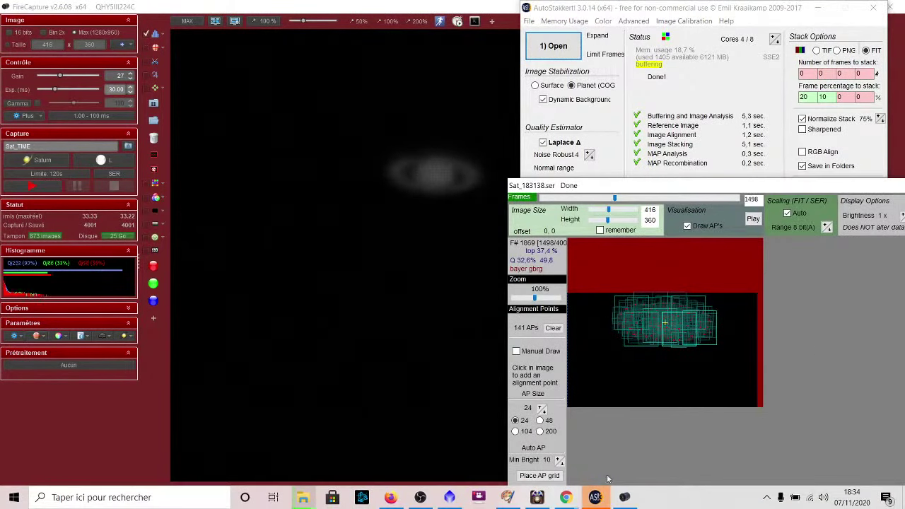
Switch from PixInsight to the file explorer, collapse the FireCapture_v2.6_x64 folder and open the - Captures folder
{"action": "left_click", "coordinate": [449, 498]}
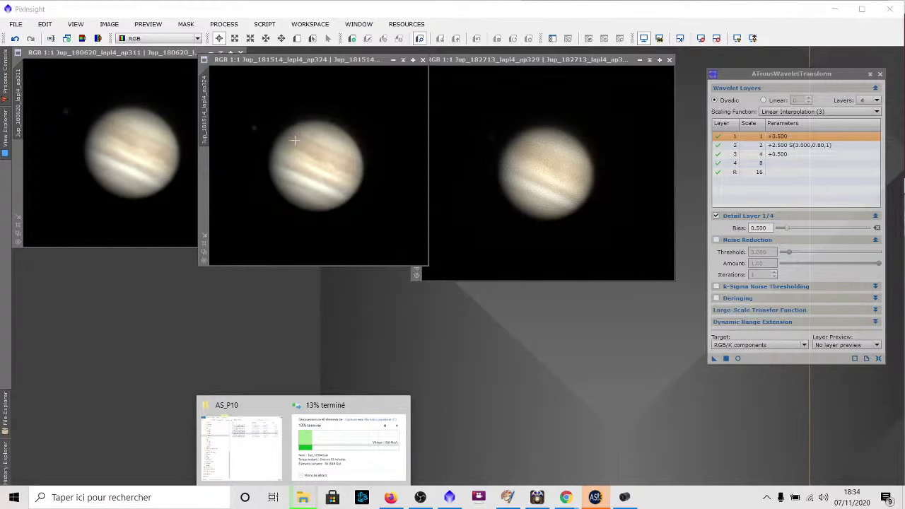
{"action": "key", "text": "alt+Tab"}
{"action": "key", "text": "alt+Tab"}
{"action": "key", "text": "alt+Tab"}
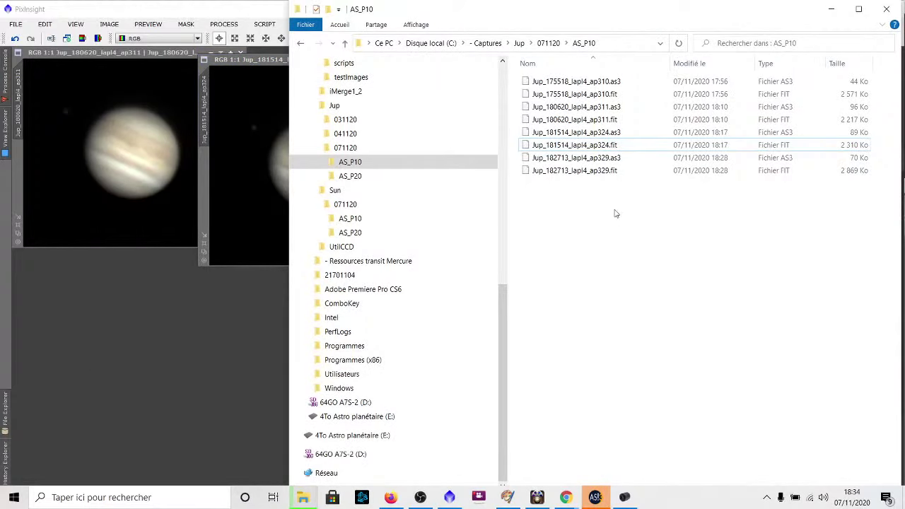
{"action": "left_click", "coordinate": [368, 233]}
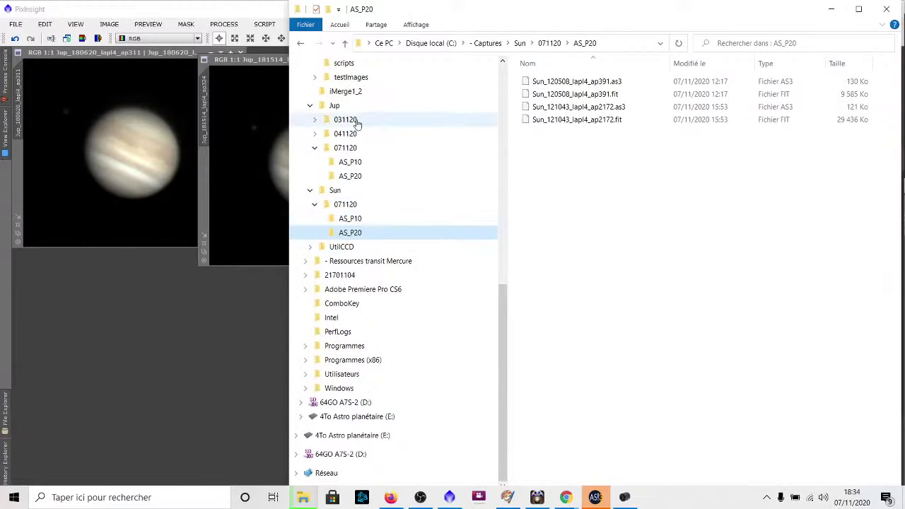
{"action": "left_click", "coordinate": [338, 106]}
{"action": "scroll", "coordinate": [360, 205], "scroll_direction": "up", "scroll_amount": 2}
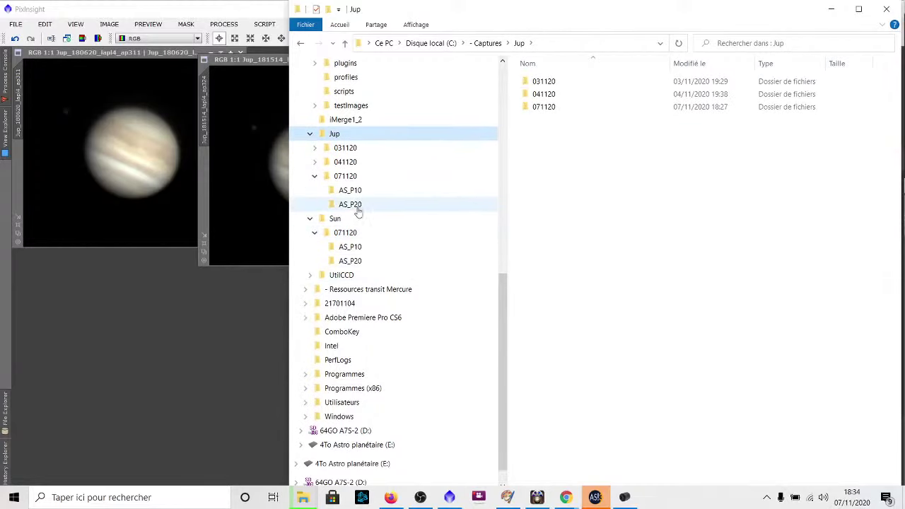
{"action": "scroll", "coordinate": [363, 138], "scroll_direction": "up", "scroll_amount": 3}
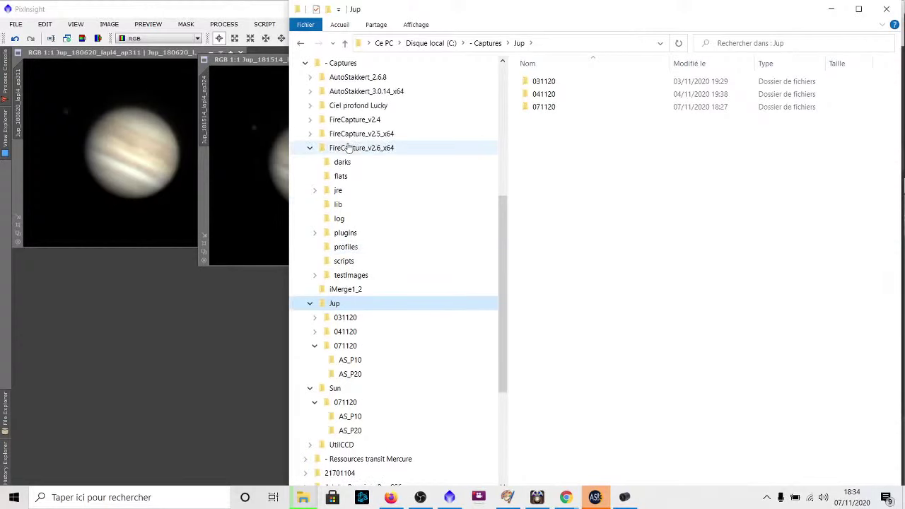
{"action": "left_click", "coordinate": [347, 150]}
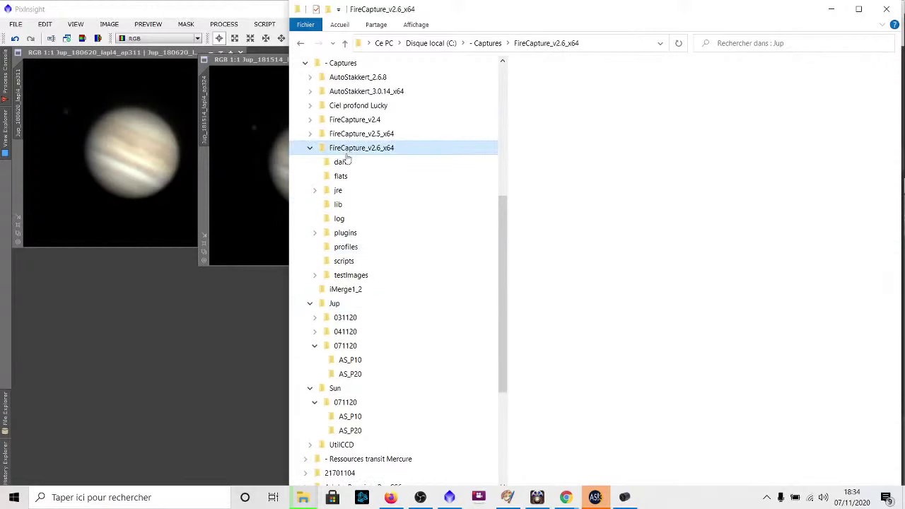
{"action": "left_click", "coordinate": [310, 149]}
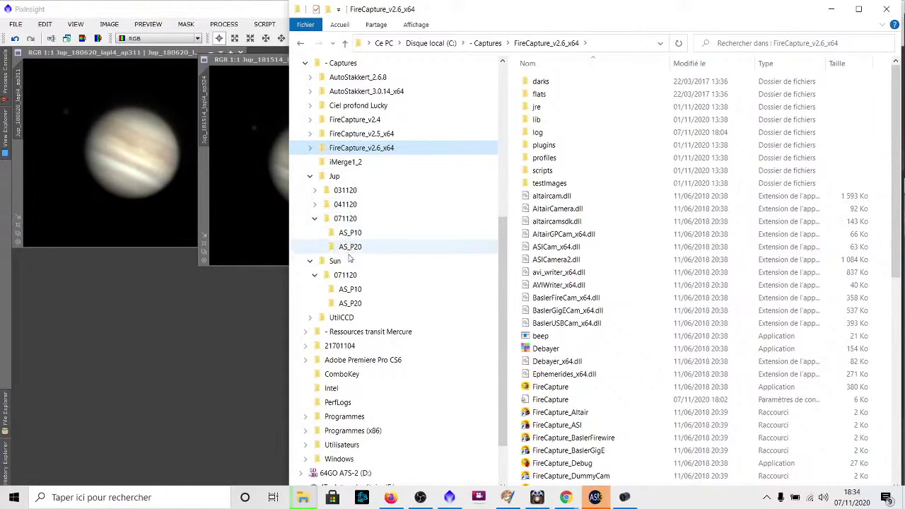
{"action": "scroll", "coordinate": [353, 176], "scroll_direction": "up", "scroll_amount": 2}
{"action": "left_click", "coordinate": [452, 135]}
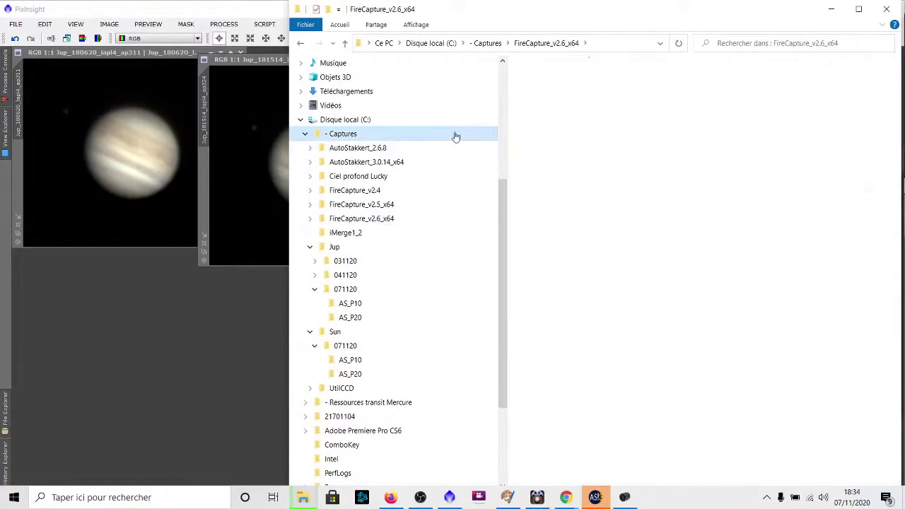
Browse to the AS_P20 folder under Sat, 071120 and open Sat_183138_lapl4_ap141.fit in PixInsight
{"action": "double_click", "coordinate": [541, 185]}
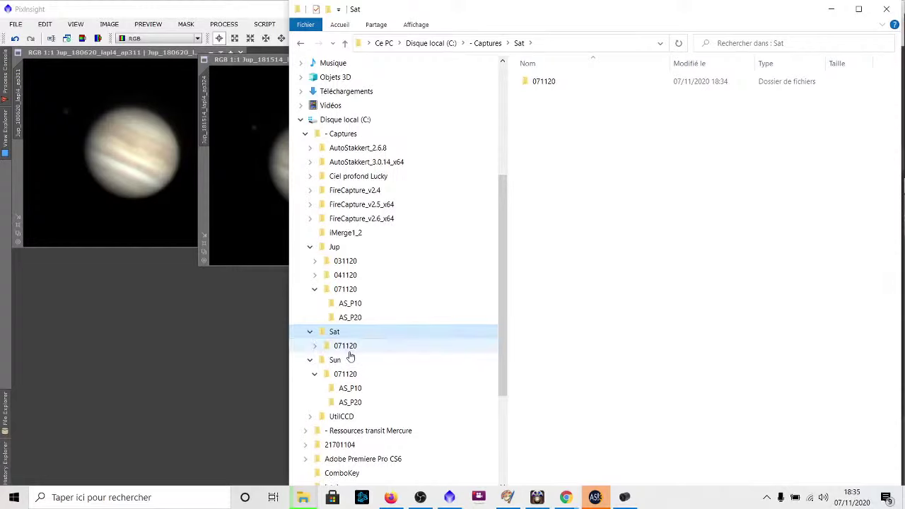
{"action": "left_click", "coordinate": [346, 347]}
{"action": "left_click", "coordinate": [350, 360]}
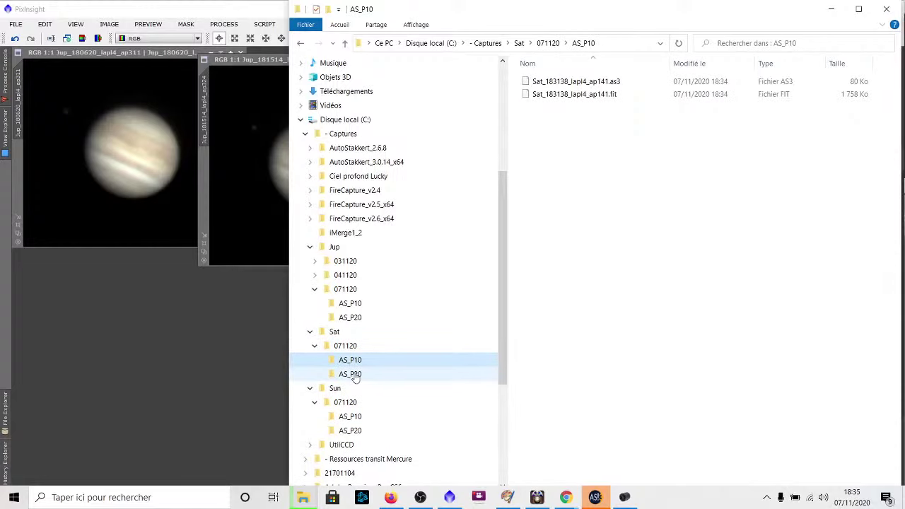
{"action": "left_click", "coordinate": [352, 374]}
{"action": "left_click", "coordinate": [604, 95]}
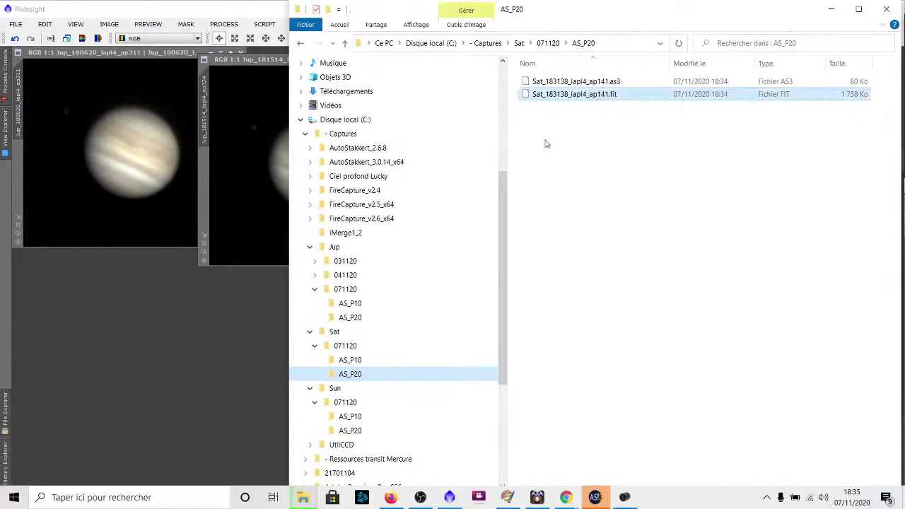
{"action": "left_click_drag", "start_coordinate": [573, 94], "coordinate": [185, 382]}
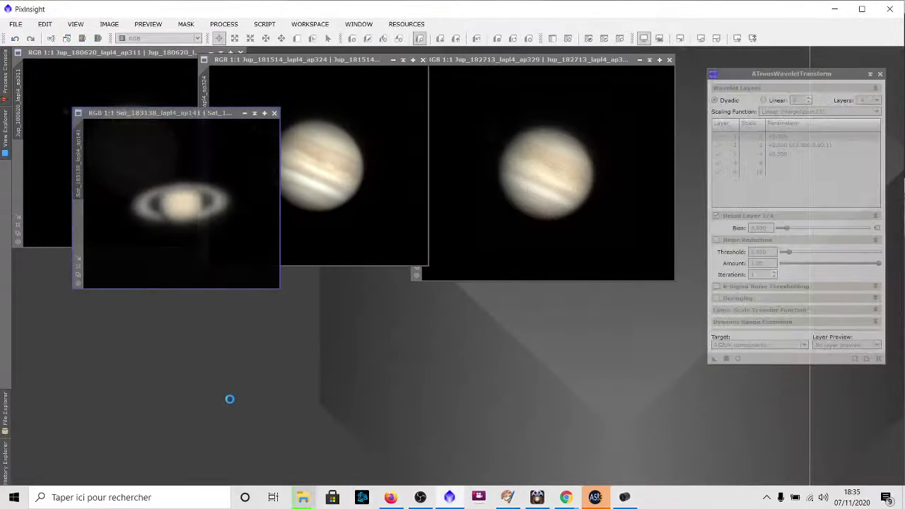
Flip the stacked Saturn image with a vertical mirror
{"action": "left_click", "coordinate": [110, 24]}
{"action": "mouse_move", "coordinate": [171, 141]}
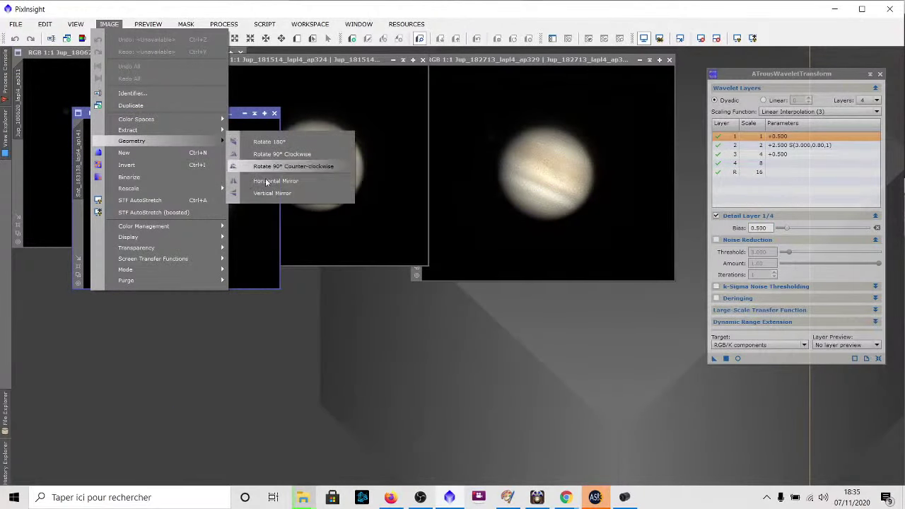
{"action": "left_click", "coordinate": [272, 193]}
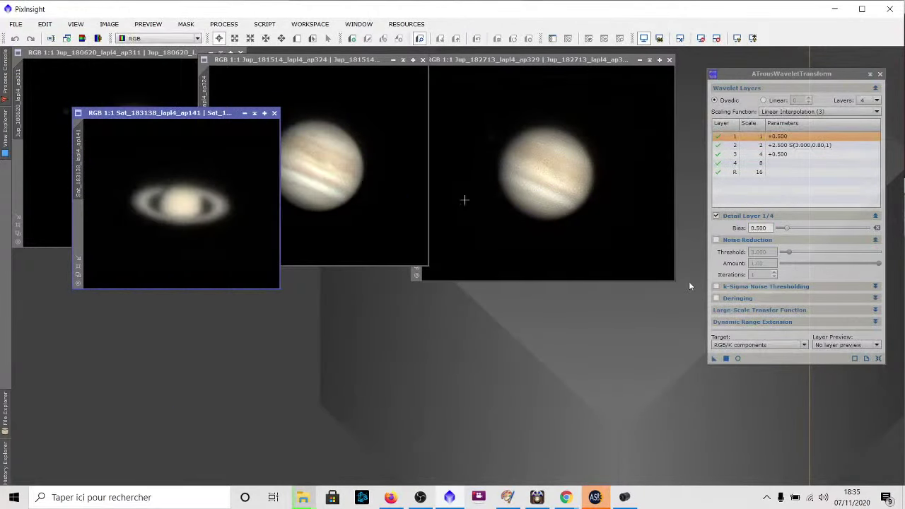
Apply the current ATrousWaveletTransform settings to the Saturn image, check it at 2:1, and place its window below the Jupiter images
{"action": "left_click", "coordinate": [724, 357]}
{"action": "scroll", "coordinate": [216, 259], "scroll_direction": "up", "scroll_amount": 1}
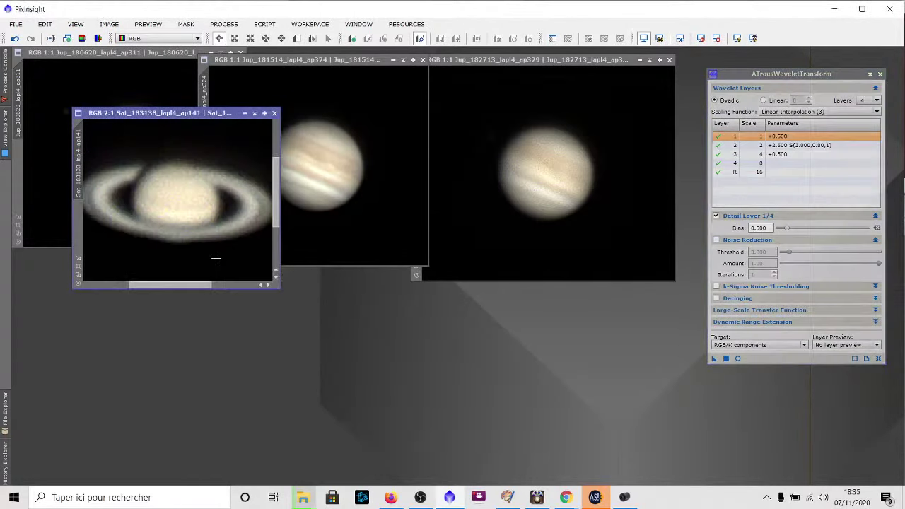
{"action": "scroll", "coordinate": [241, 269], "scroll_direction": "down", "scroll_amount": 1}
{"action": "scroll", "coordinate": [240, 267], "scroll_direction": "up", "scroll_amount": 1}
{"action": "scroll", "coordinate": [242, 268], "scroll_direction": "down", "scroll_amount": 1}
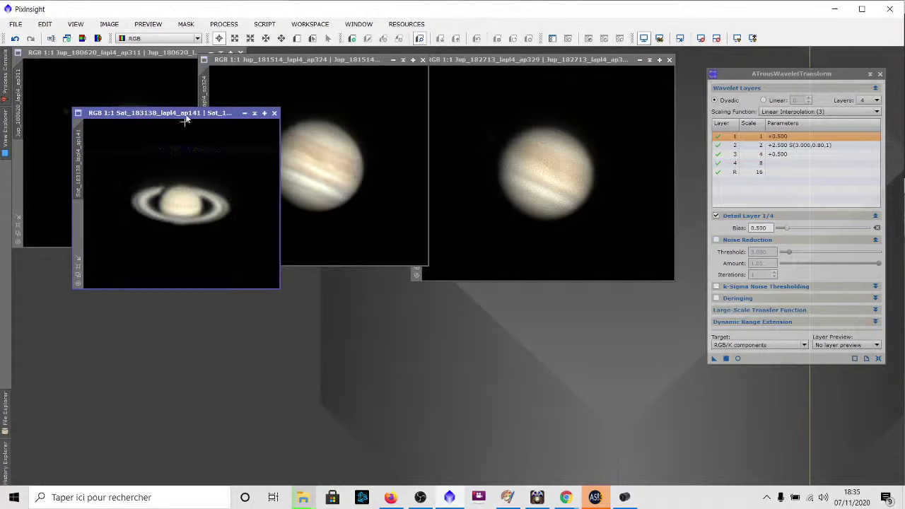
{"action": "left_click_drag", "start_coordinate": [188, 115], "coordinate": [437, 215]}
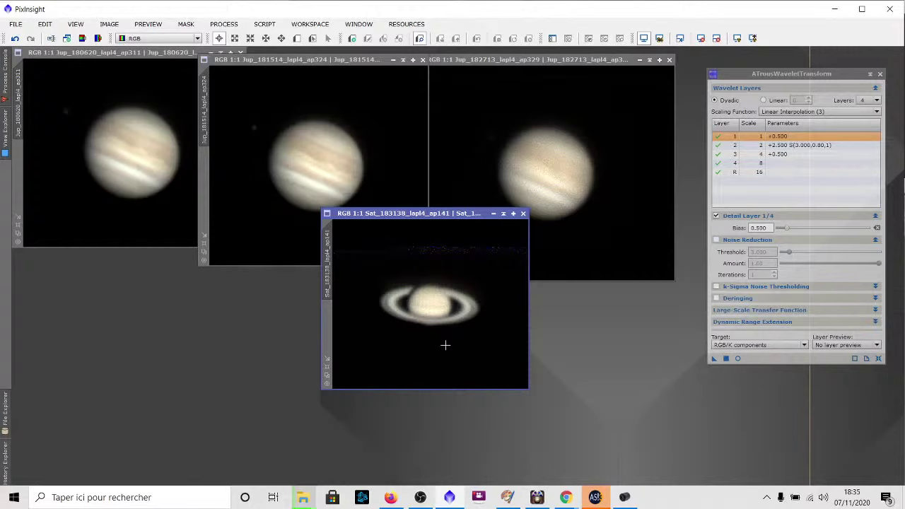
Switch to FireCapture, look briefly at the Saturn stack in AutoStakkert, and return to the live Saturn view
{"action": "key", "text": "alt+Tab"}
{"action": "left_click", "coordinate": [509, 190]}
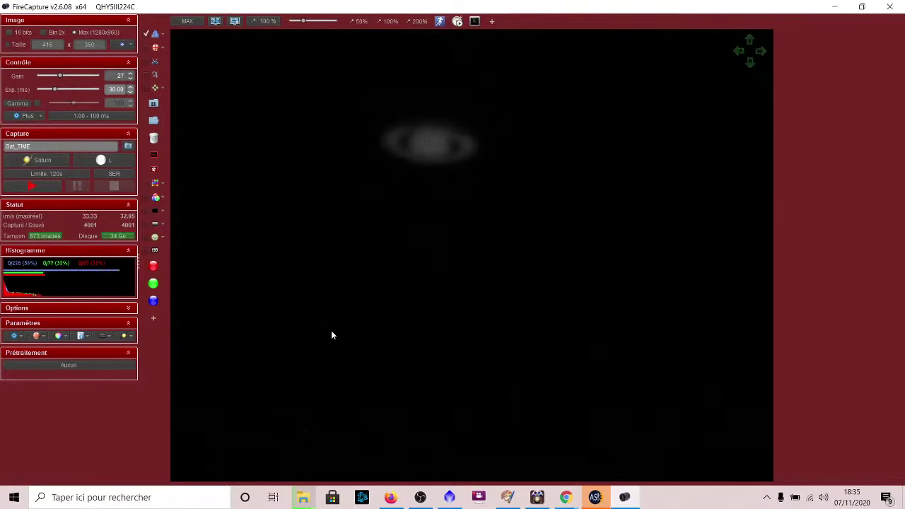
{"action": "left_click", "coordinate": [594, 497]}
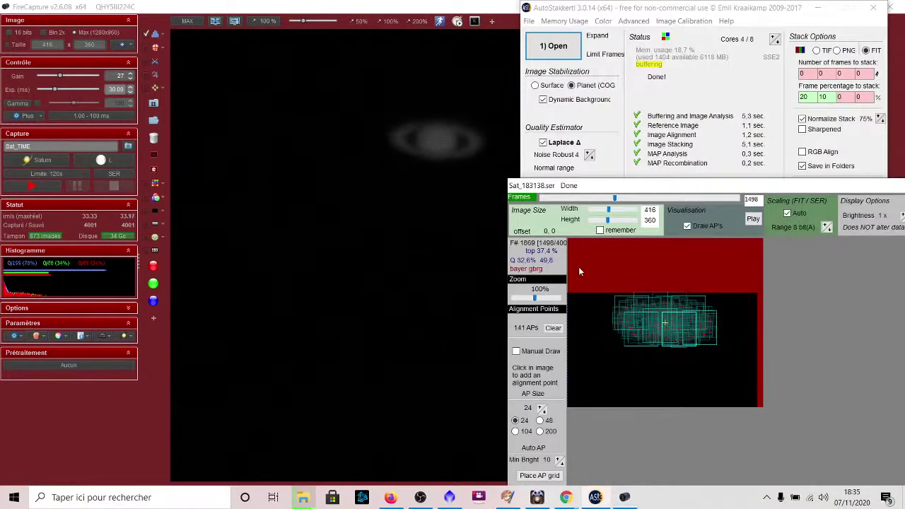
{"action": "left_click", "coordinate": [278, 373]}
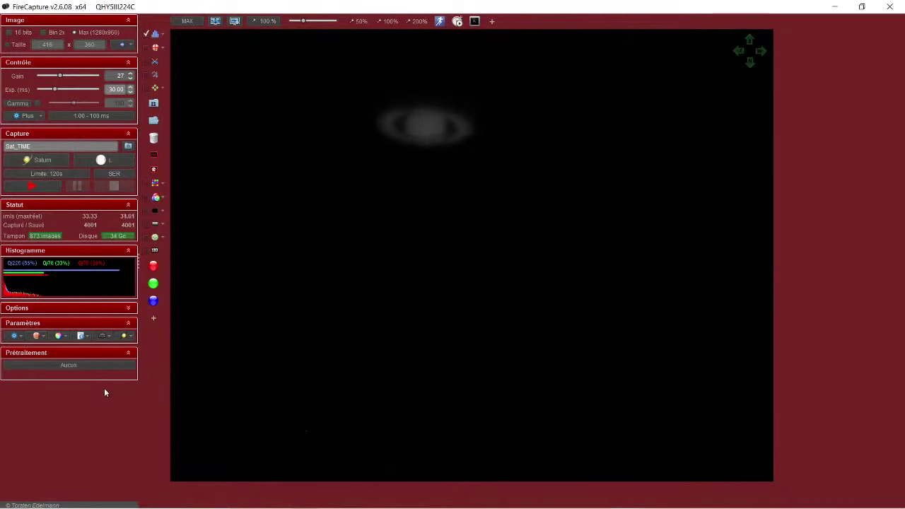
{"action": "left_click", "coordinate": [60, 34]}
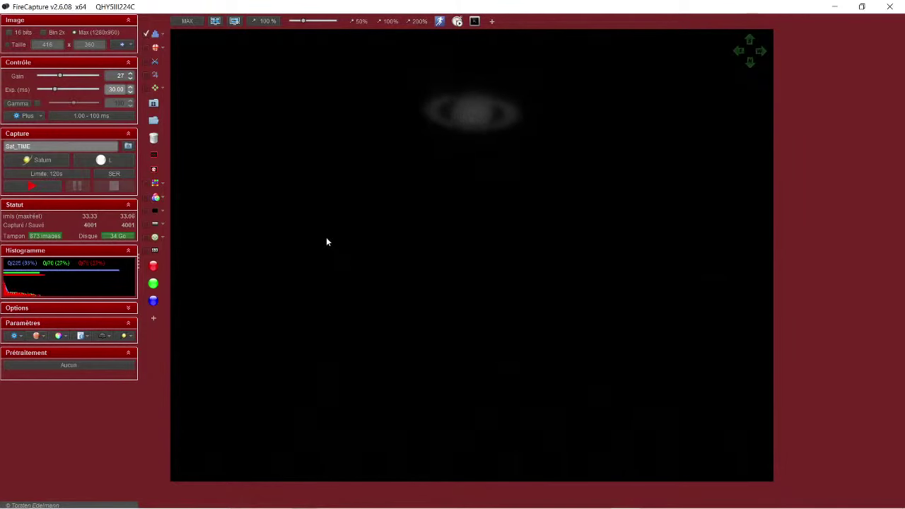
Switch to Firefox, open YouTube in a new tab and go to the playlists of the signed-in channel, La Chaine Astro
{"action": "left_click", "coordinate": [390, 497]}
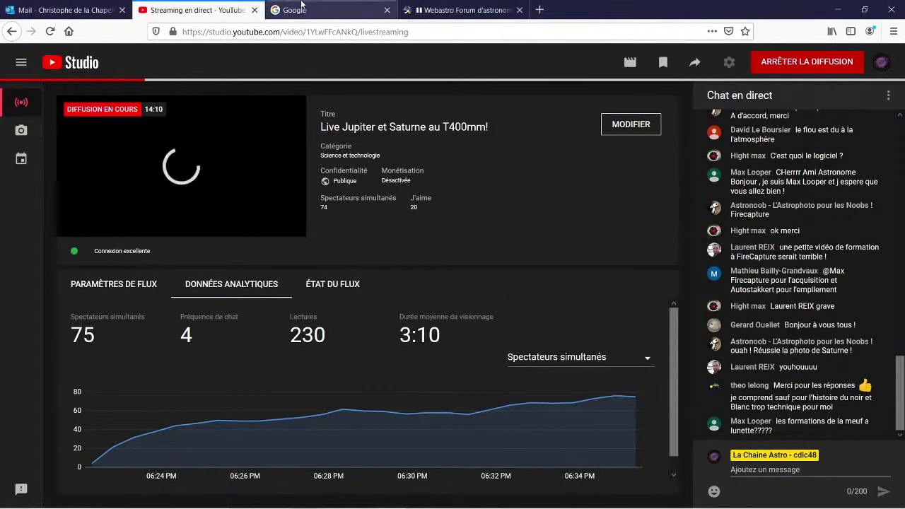
{"action": "left_click", "coordinate": [539, 10]}
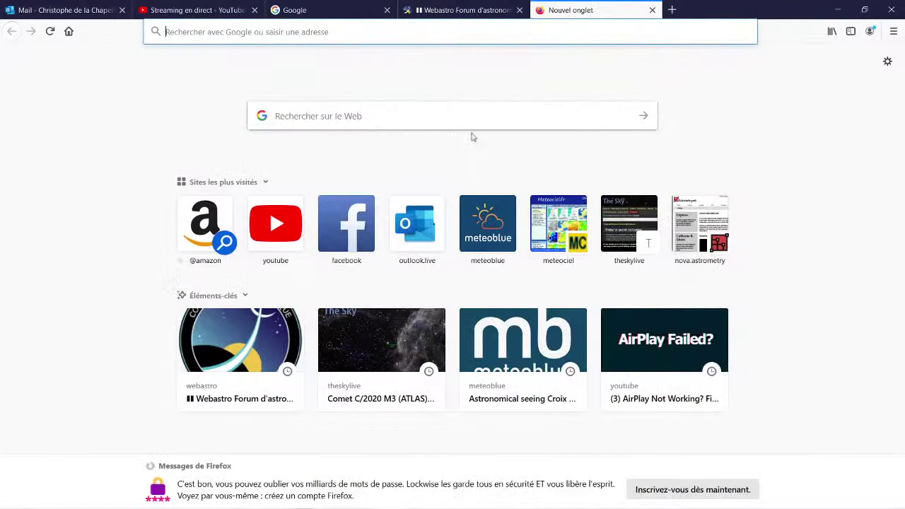
{"action": "left_click", "coordinate": [304, 247]}
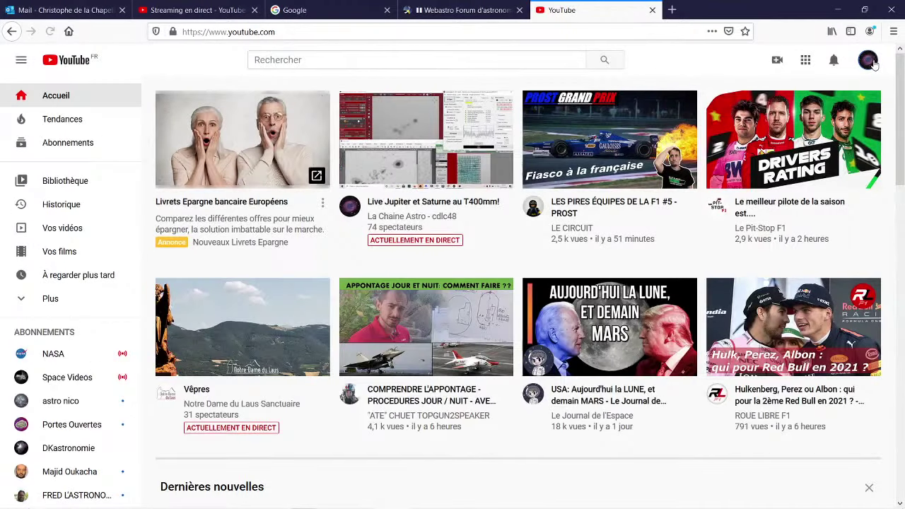
{"action": "left_click", "coordinate": [868, 60]}
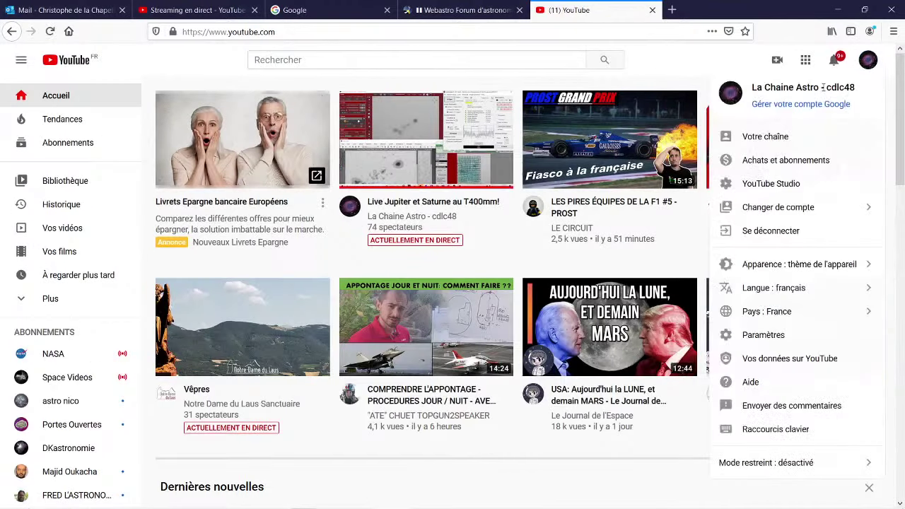
{"action": "left_click", "coordinate": [753, 136]}
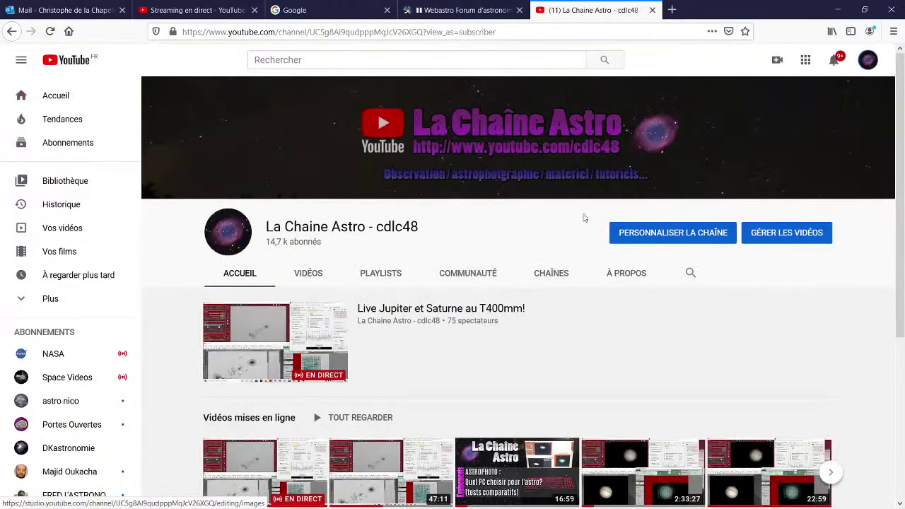
{"action": "left_click", "coordinate": [403, 278]}
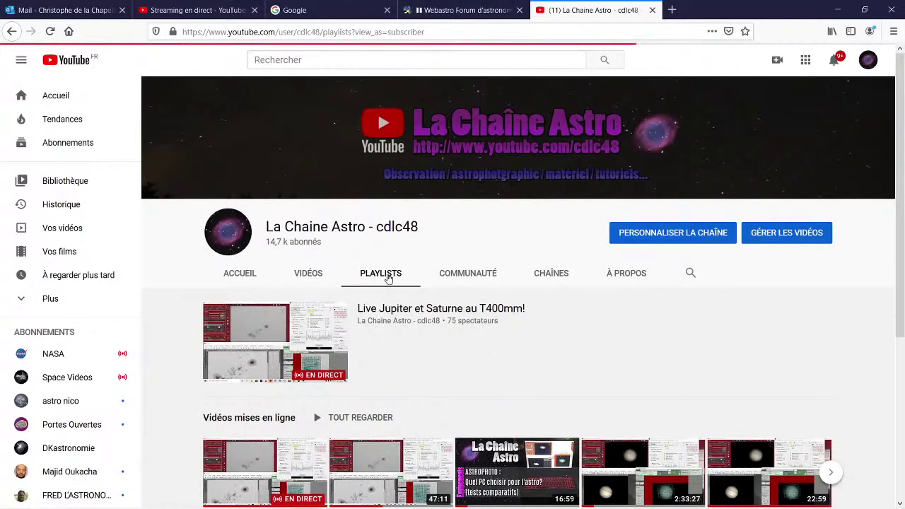
Look through the channel's playlists, view the Dossiers, Débunks, Info/Intox playlist and return to the playlist overview
{"action": "scroll", "coordinate": [390, 279], "scroll_direction": "down", "scroll_amount": 3}
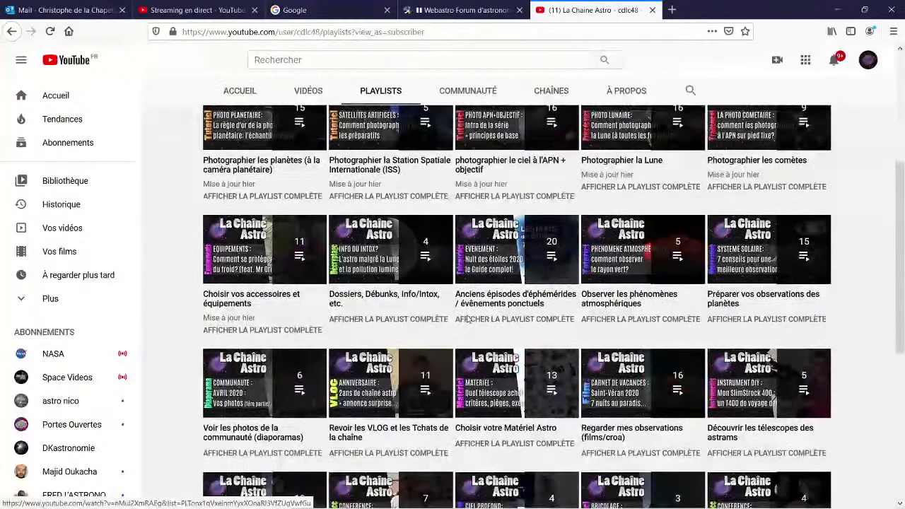
{"action": "scroll", "coordinate": [642, 331], "scroll_direction": "down", "scroll_amount": 2}
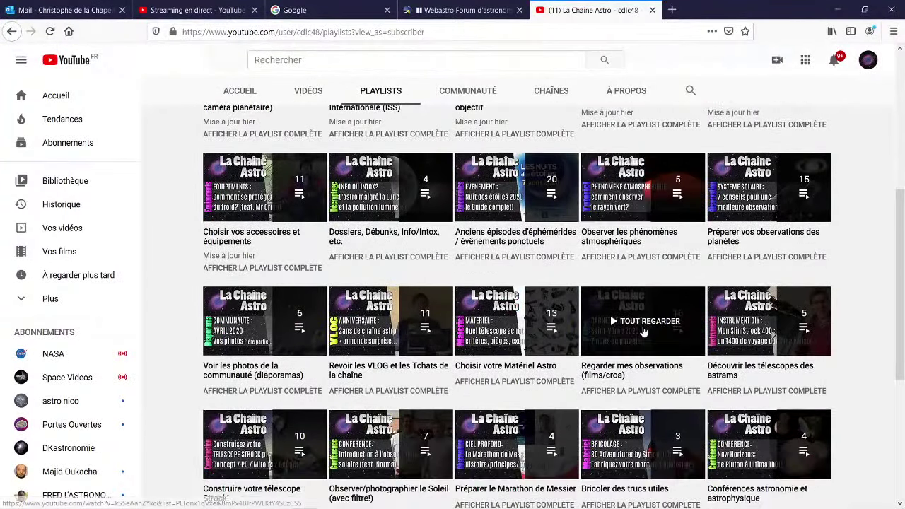
{"action": "scroll", "coordinate": [643, 330], "scroll_direction": "up", "scroll_amount": 2}
{"action": "scroll", "coordinate": [643, 330], "scroll_direction": "up", "scroll_amount": 1}
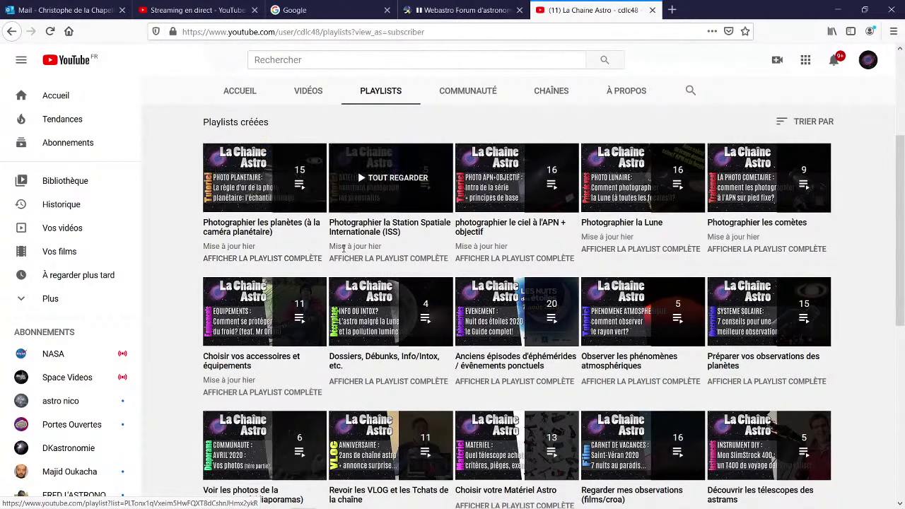
{"action": "scroll", "coordinate": [514, 247], "scroll_direction": "down", "scroll_amount": 2}
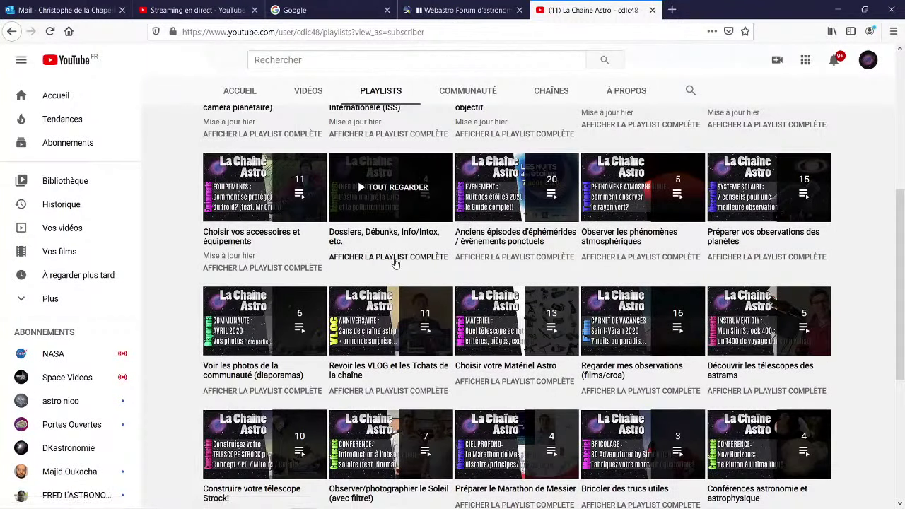
{"action": "left_click", "coordinate": [396, 258]}
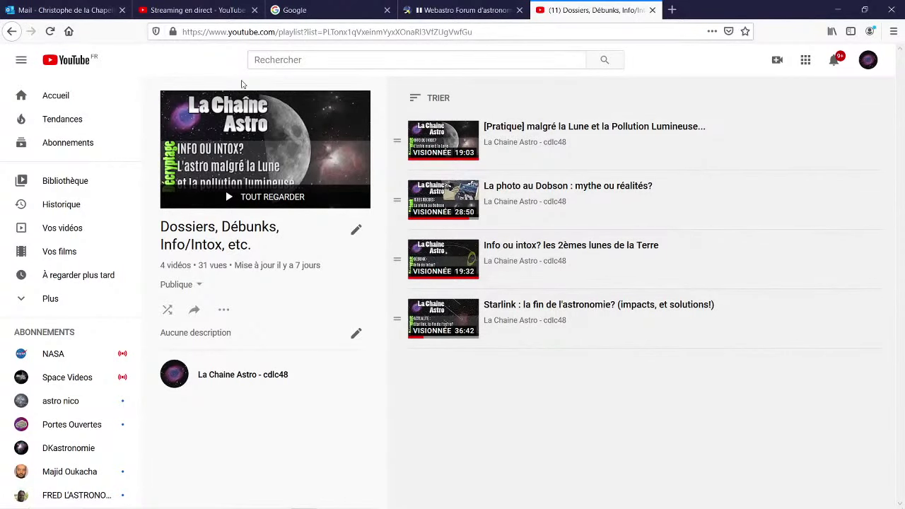
{"action": "left_click", "coordinate": [13, 31]}
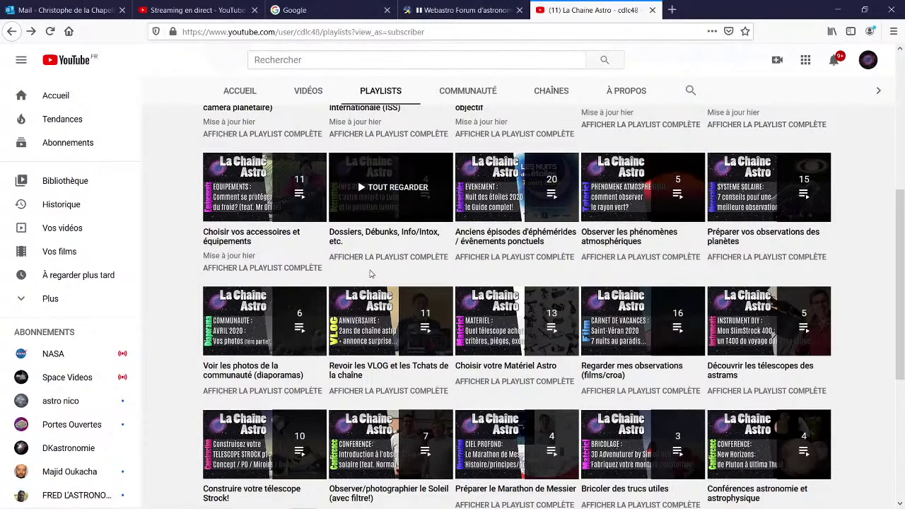
Open the full playlist on photographing the planets with a planetary camera
{"action": "scroll", "coordinate": [319, 261], "scroll_direction": "up", "scroll_amount": 4}
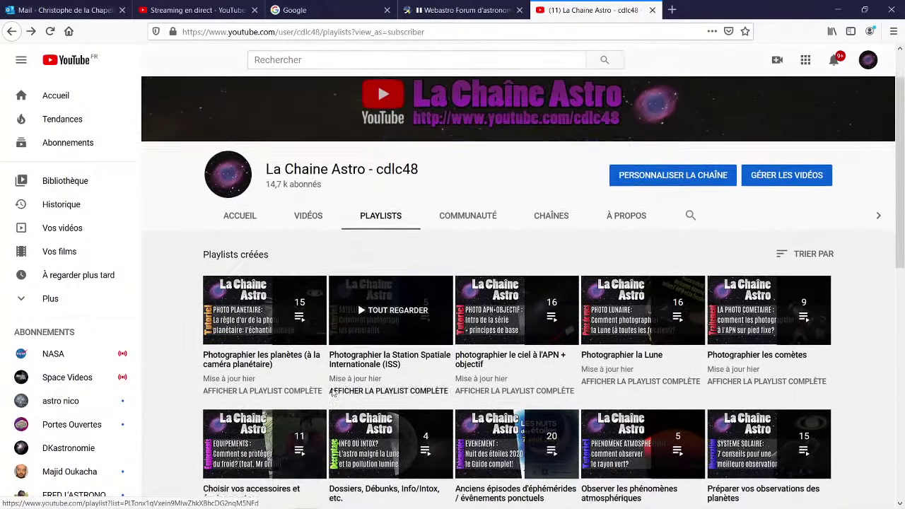
{"action": "scroll", "coordinate": [332, 394], "scroll_direction": "down", "scroll_amount": 1}
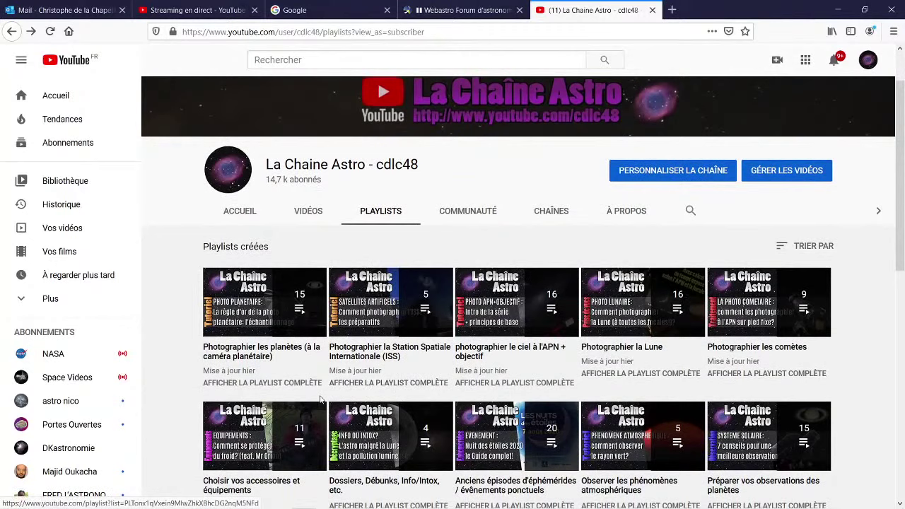
{"action": "left_click", "coordinate": [278, 383]}
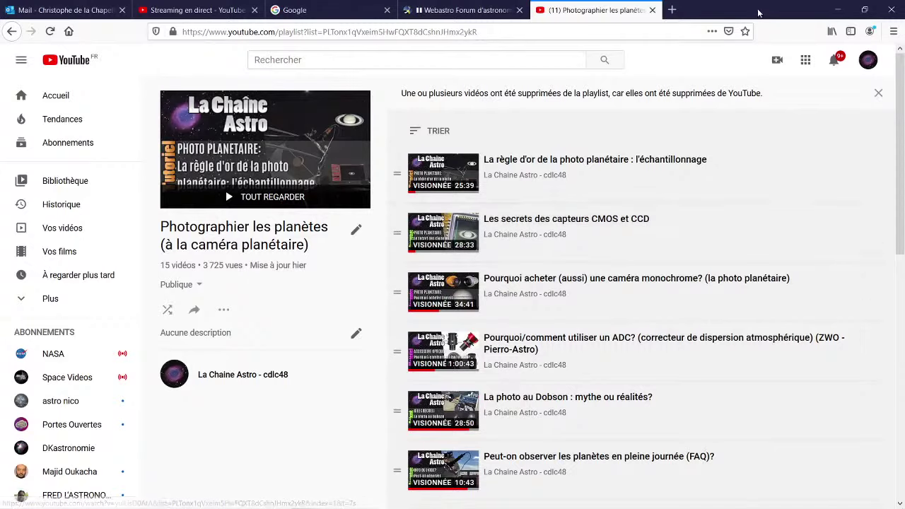
Return from the browser to FireCapture and turn on debayering for the live Saturn view
{"action": "left_click", "coordinate": [834, 10]}
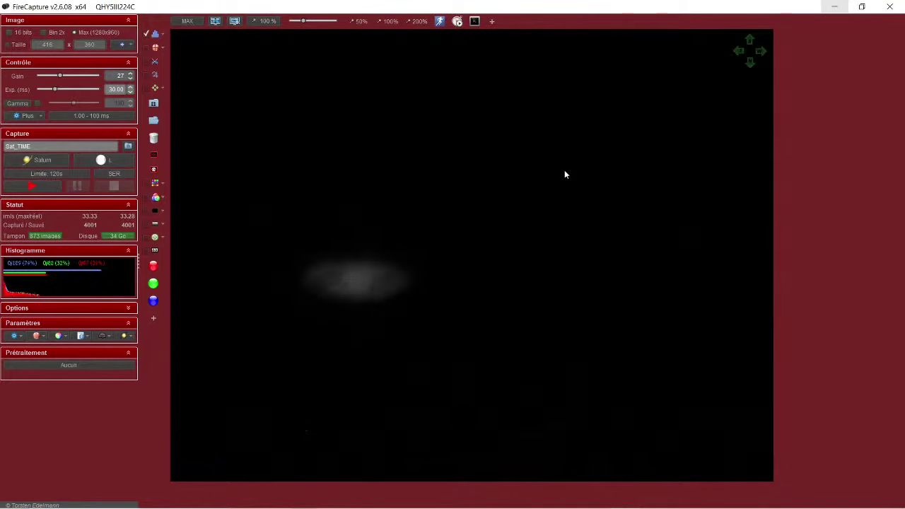
{"action": "left_click", "coordinate": [150, 185]}
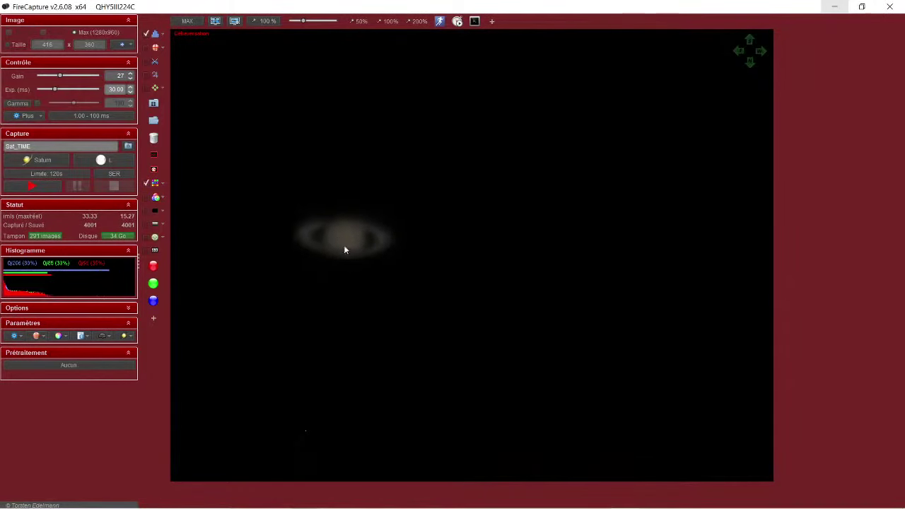